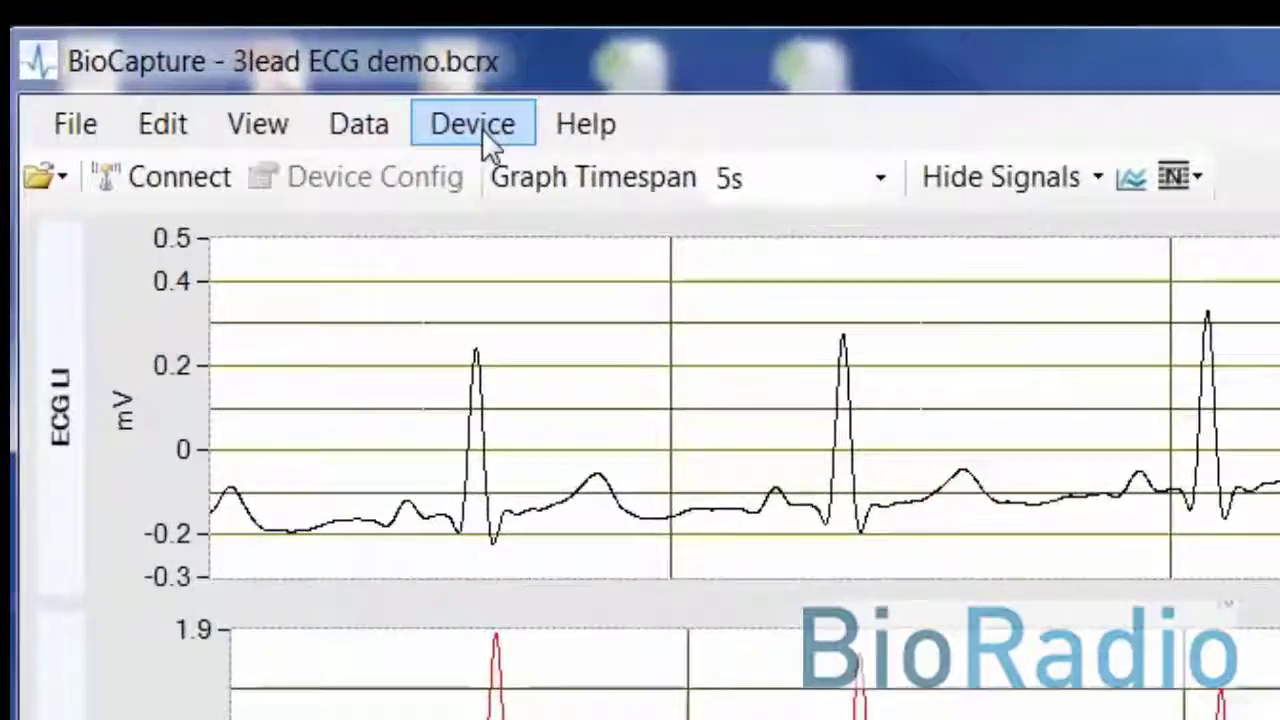
Step: Connect BioCapture to the BioRadio CQ through Device > Select Device
{"action": "left_click", "coordinate": [255, 61]}
{"action": "left_click", "coordinate": [788, 330]}
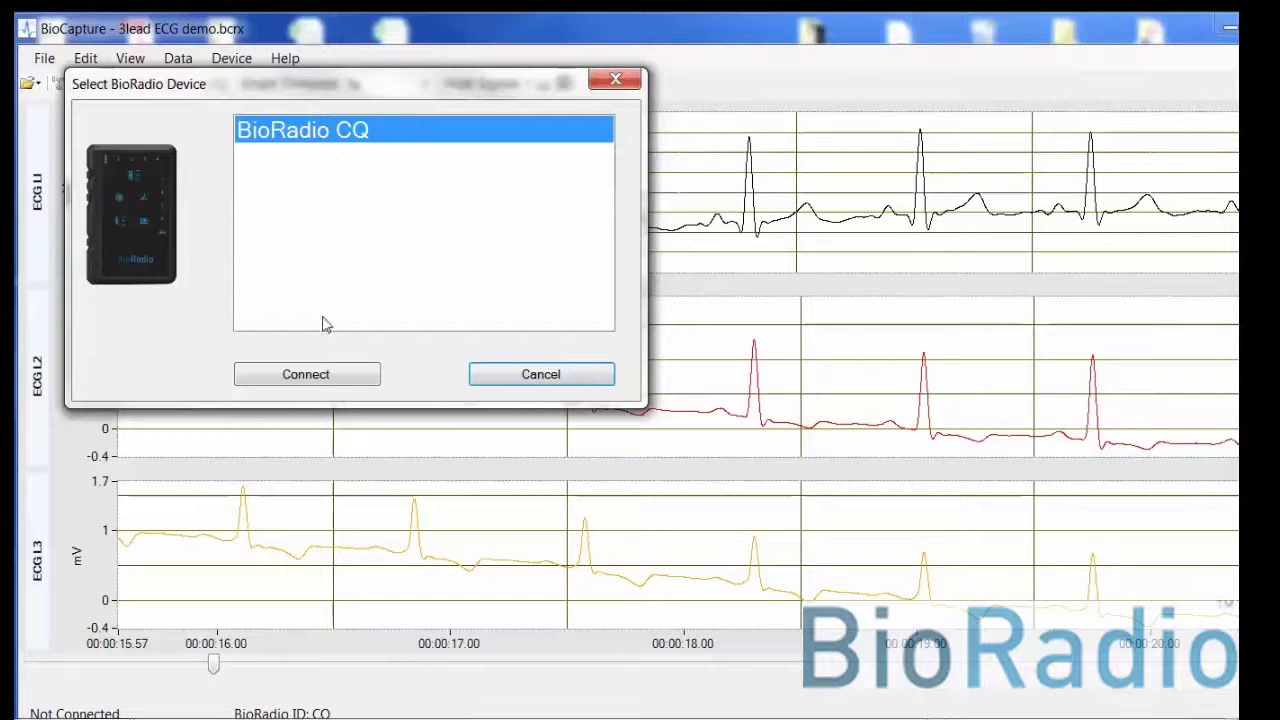
{"action": "left_click", "coordinate": [336, 380]}
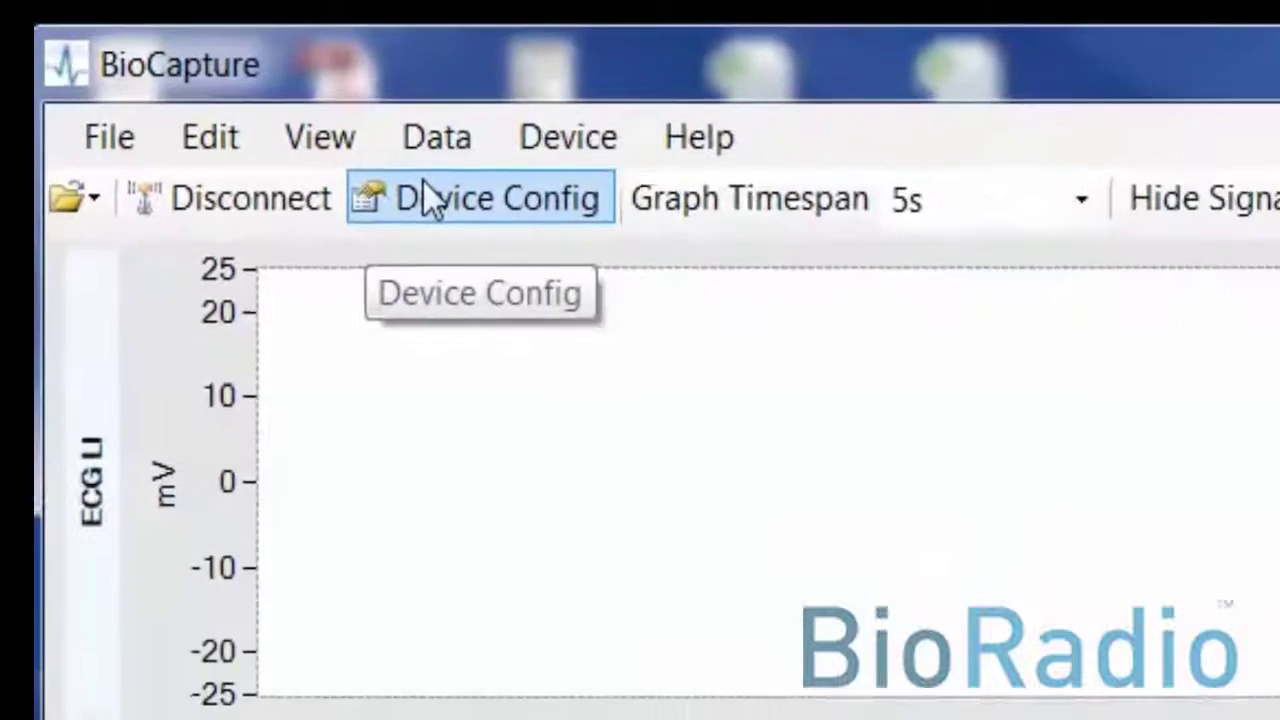
Step: Open the device configuration and switch input mode to Single-Ended, then back to Differential
{"action": "left_click", "coordinate": [422, 179]}
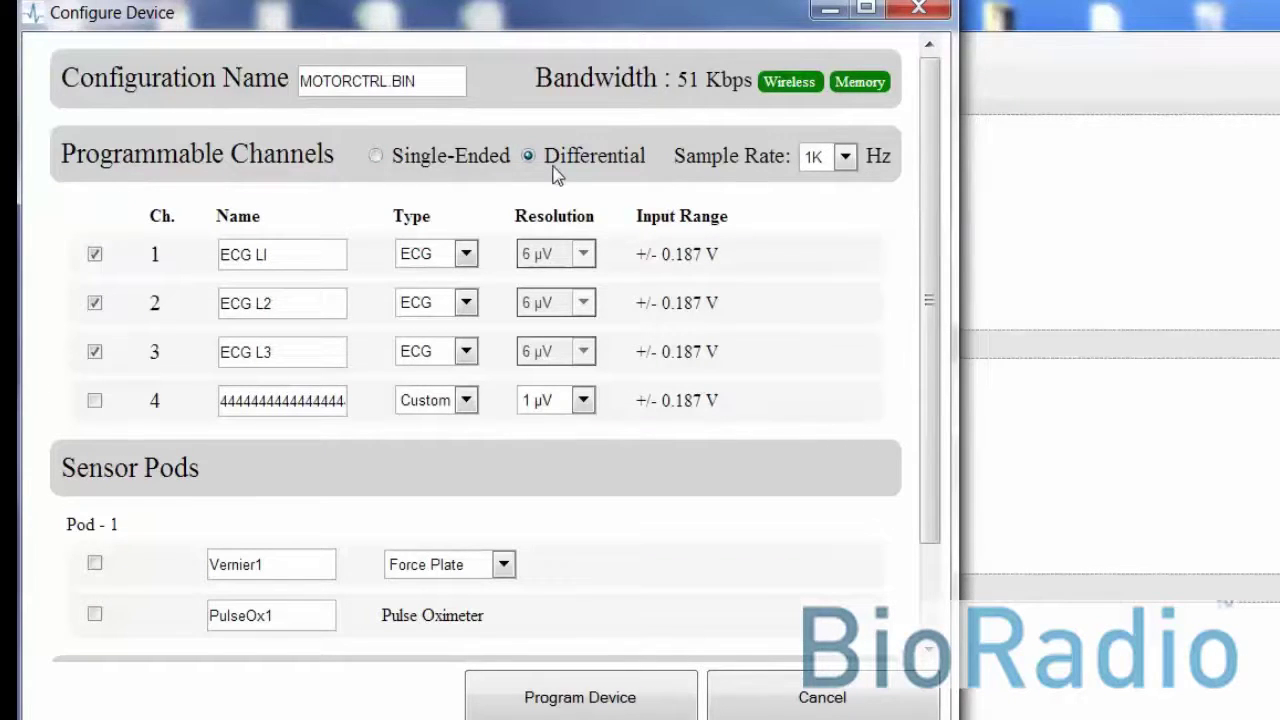
{"action": "left_click", "coordinate": [386, 160]}
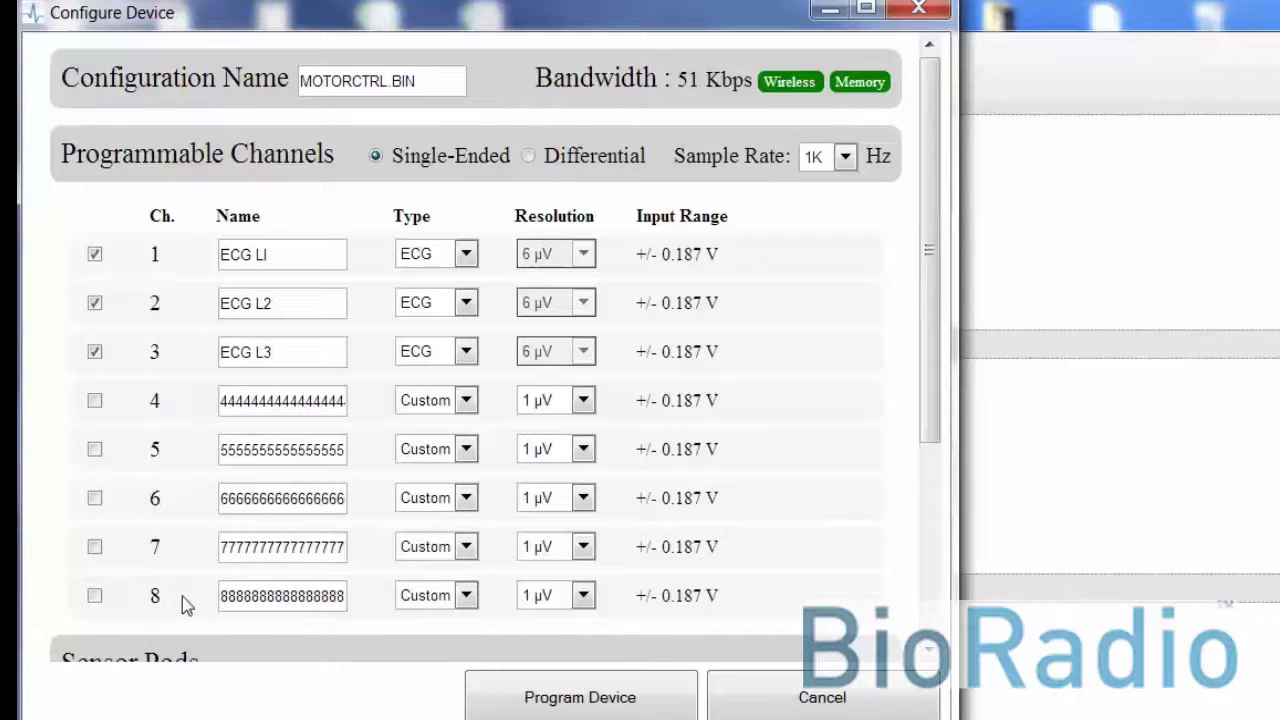
{"action": "left_click", "coordinate": [530, 160]}
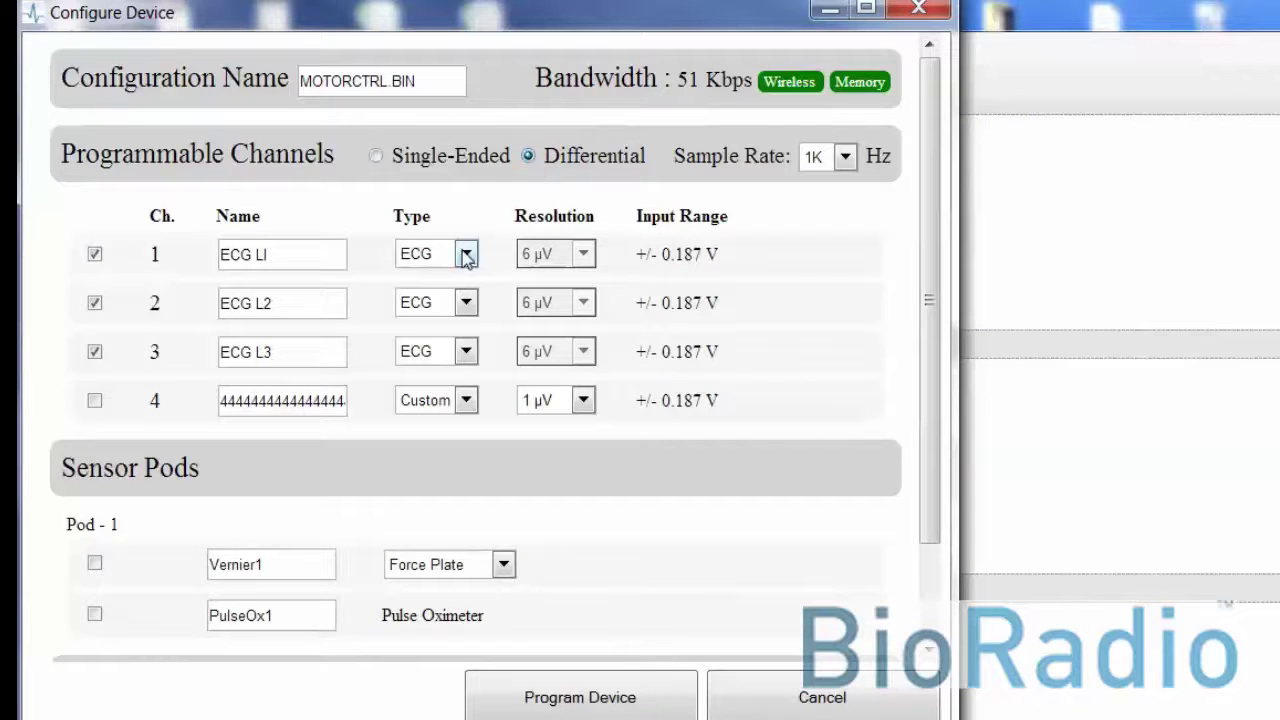
Step: Try EEG for channel 1, restore it to ECG, and review the sample rate options
{"action": "left_click", "coordinate": [466, 255]}
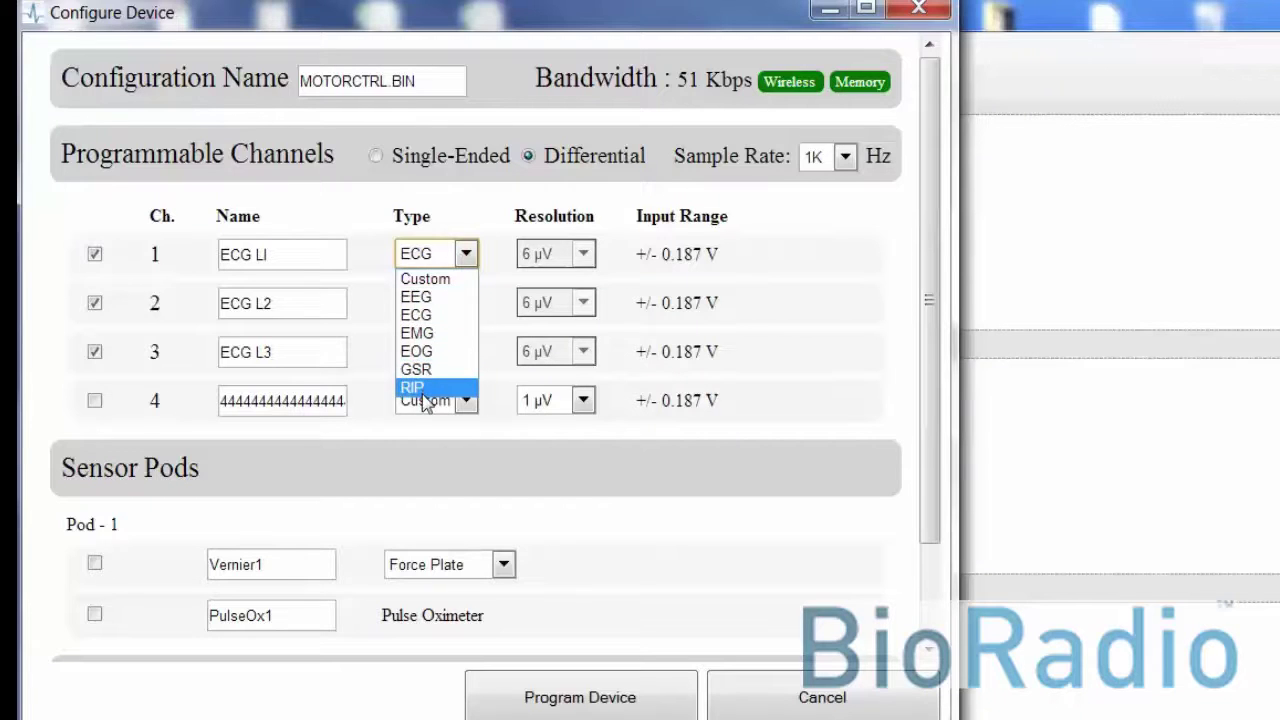
{"action": "left_click", "coordinate": [437, 297]}
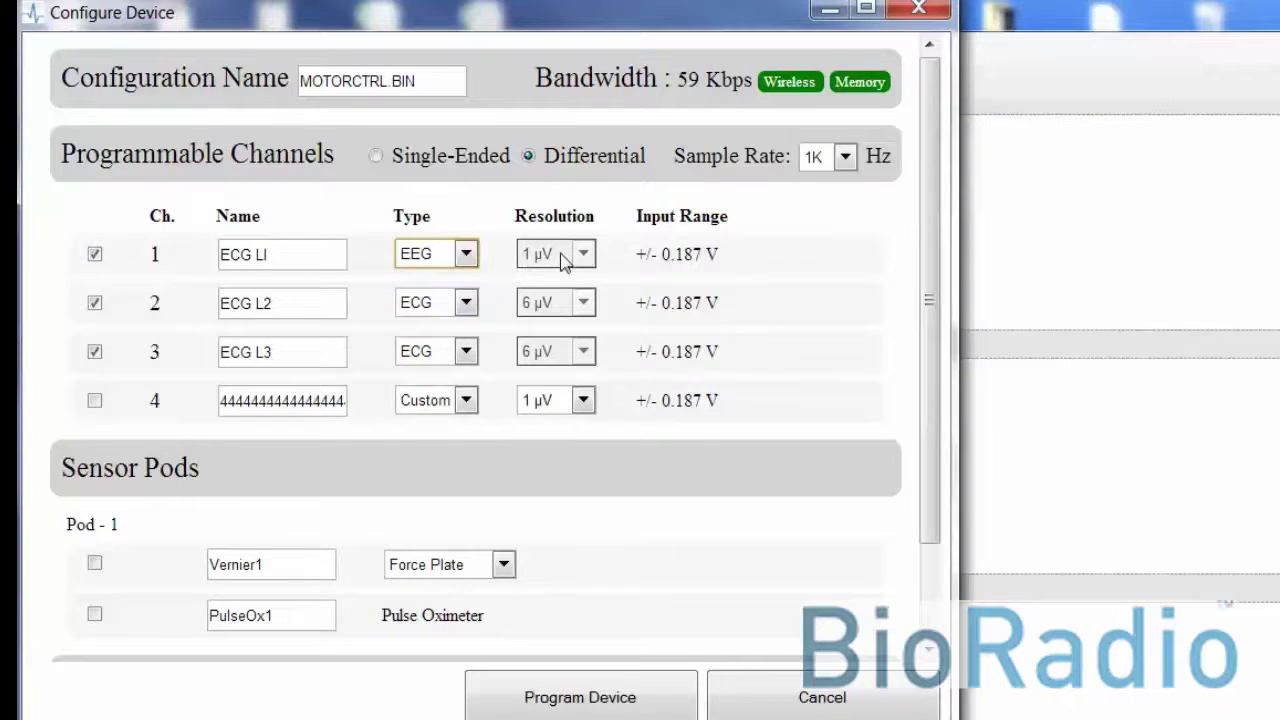
{"action": "left_click", "coordinate": [450, 258]}
{"action": "left_click", "coordinate": [433, 312]}
{"action": "left_click", "coordinate": [285, 260]}
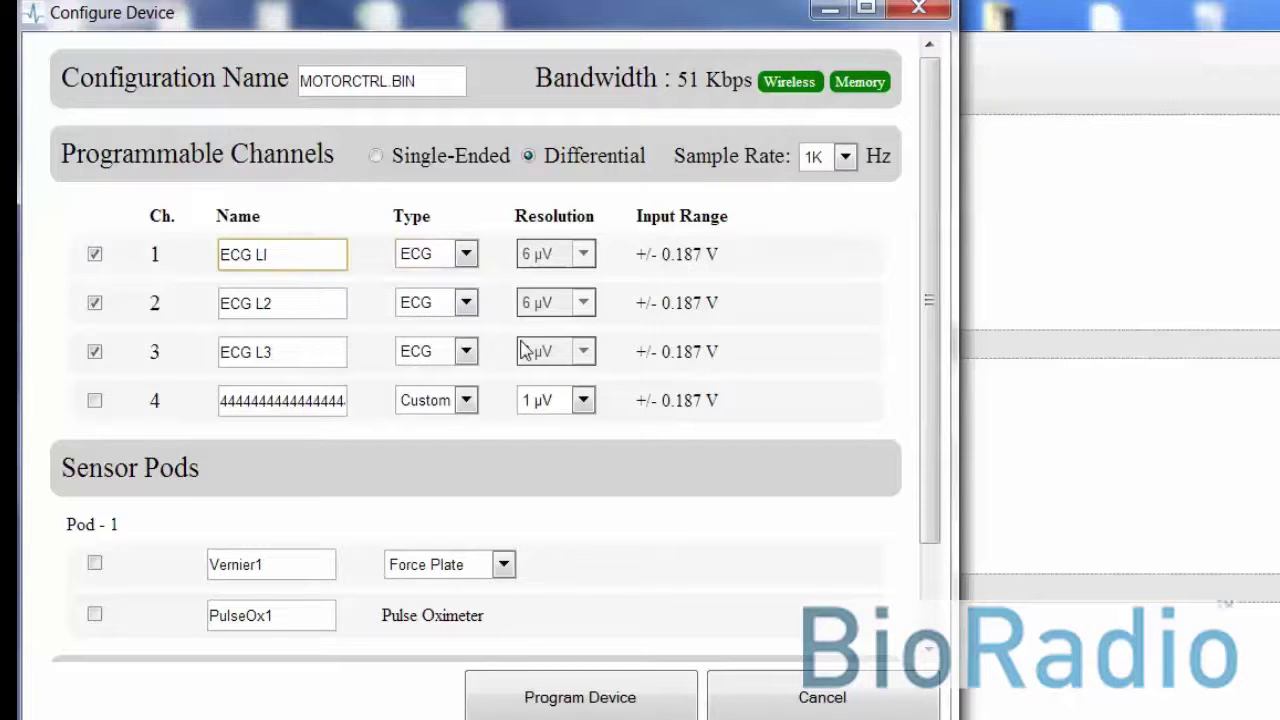
{"action": "left_click", "coordinate": [852, 164]}
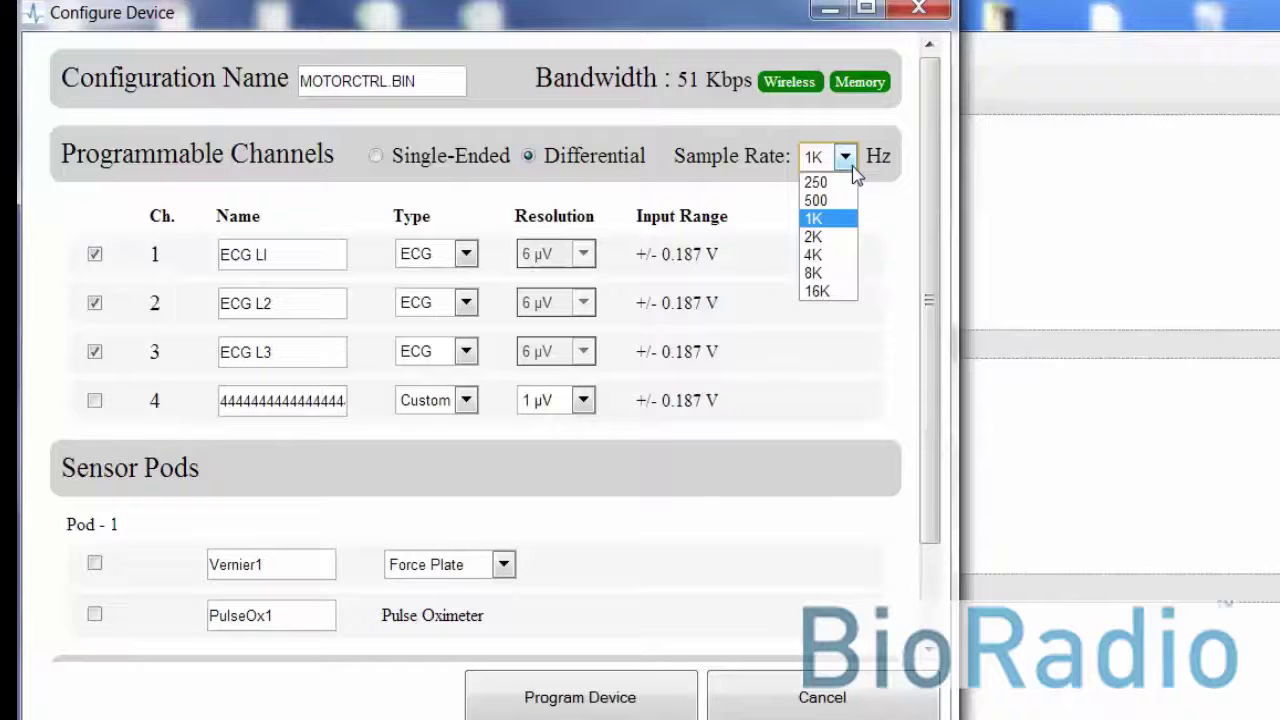
Step: Keep the 1K sample rate and leave Sensor Pod 1 as Force Plate
{"action": "left_click", "coordinate": [845, 157]}
{"action": "scroll", "coordinate": [930, 350], "scroll_direction": "down", "scroll_amount": 3}
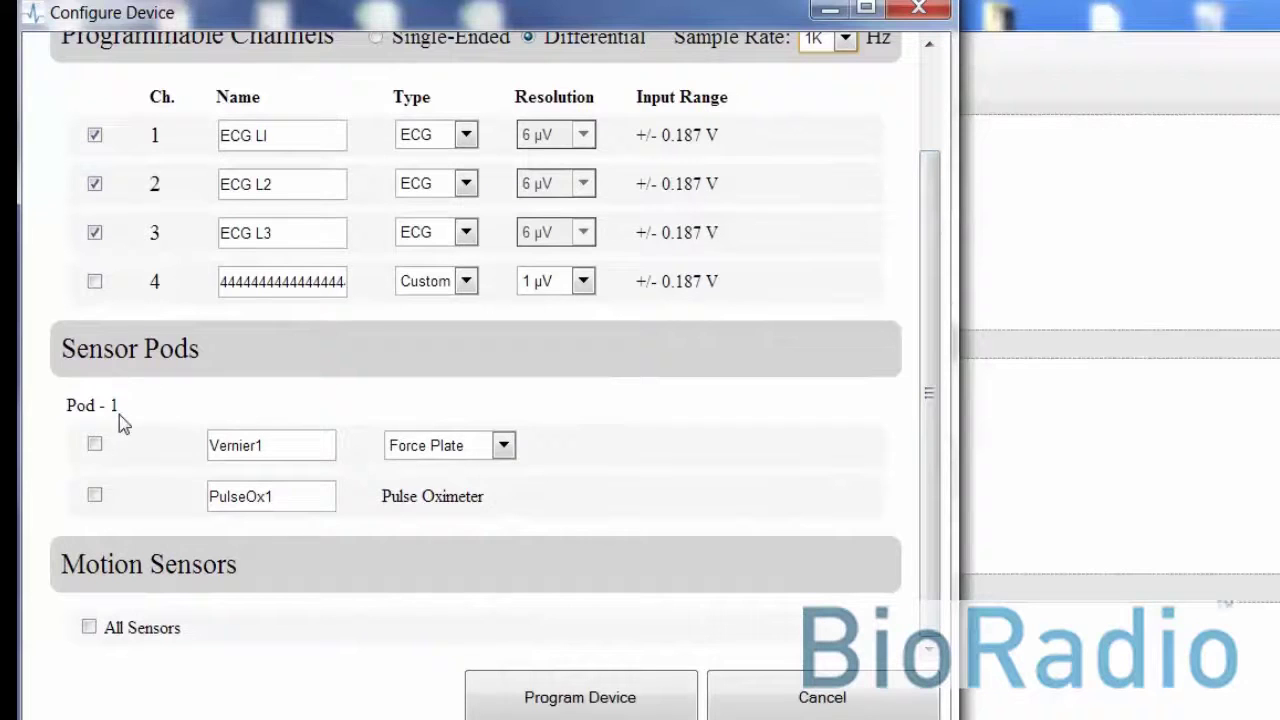
{"action": "left_click", "coordinate": [504, 446]}
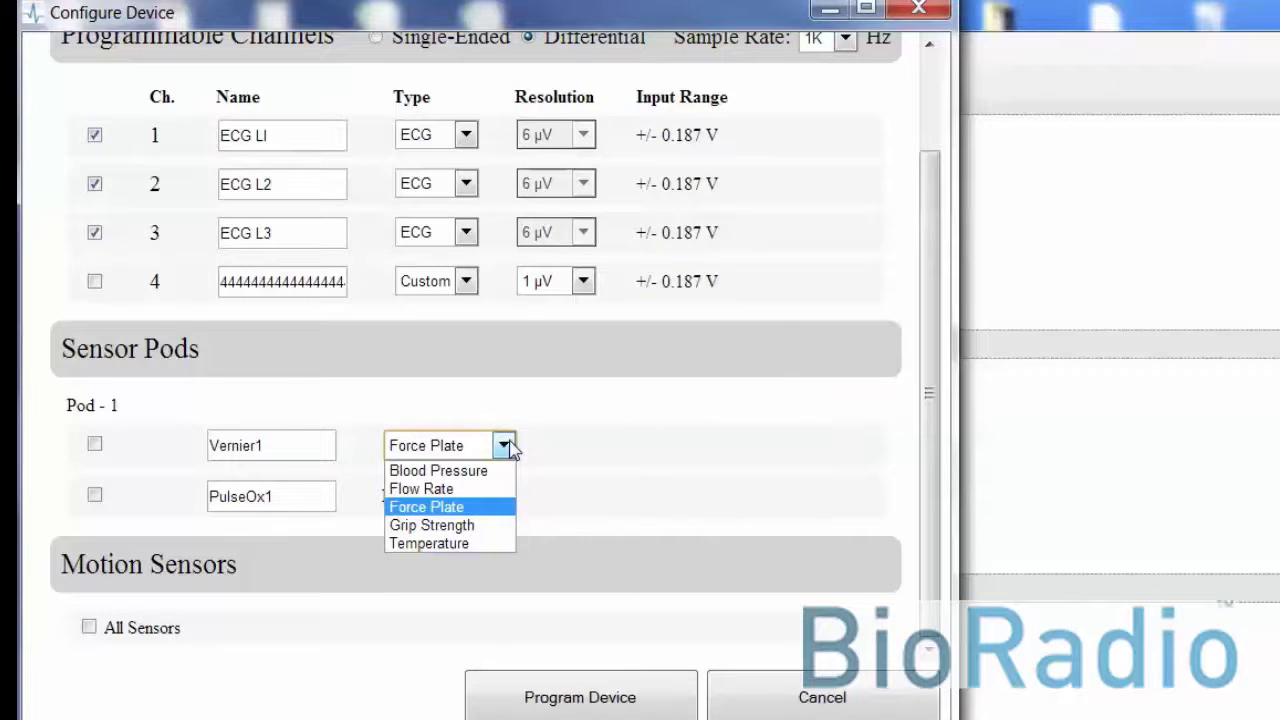
{"action": "left_click", "coordinate": [504, 446]}
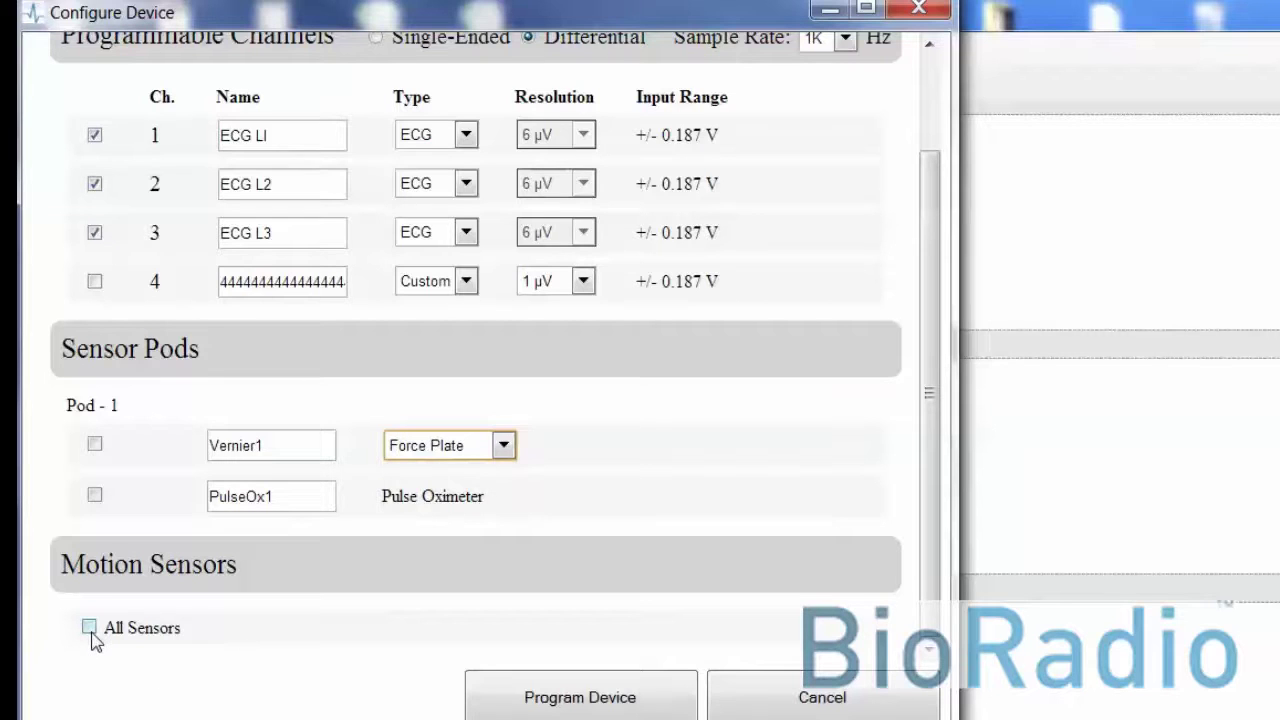
{"action": "scroll", "coordinate": [590, 481], "scroll_direction": "up", "scroll_amount": 2}
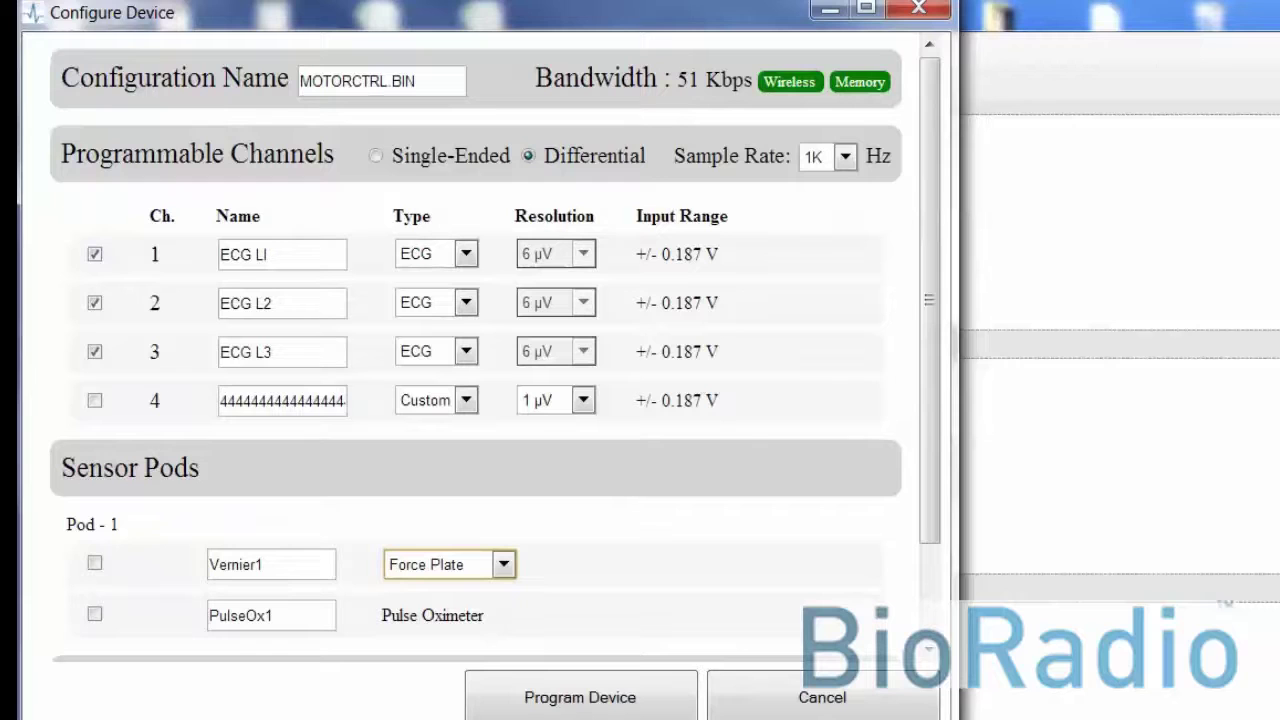
Step: Keep channel 4 as Custom at 1 µV resolution and program the device
{"action": "left_click", "coordinate": [464, 402]}
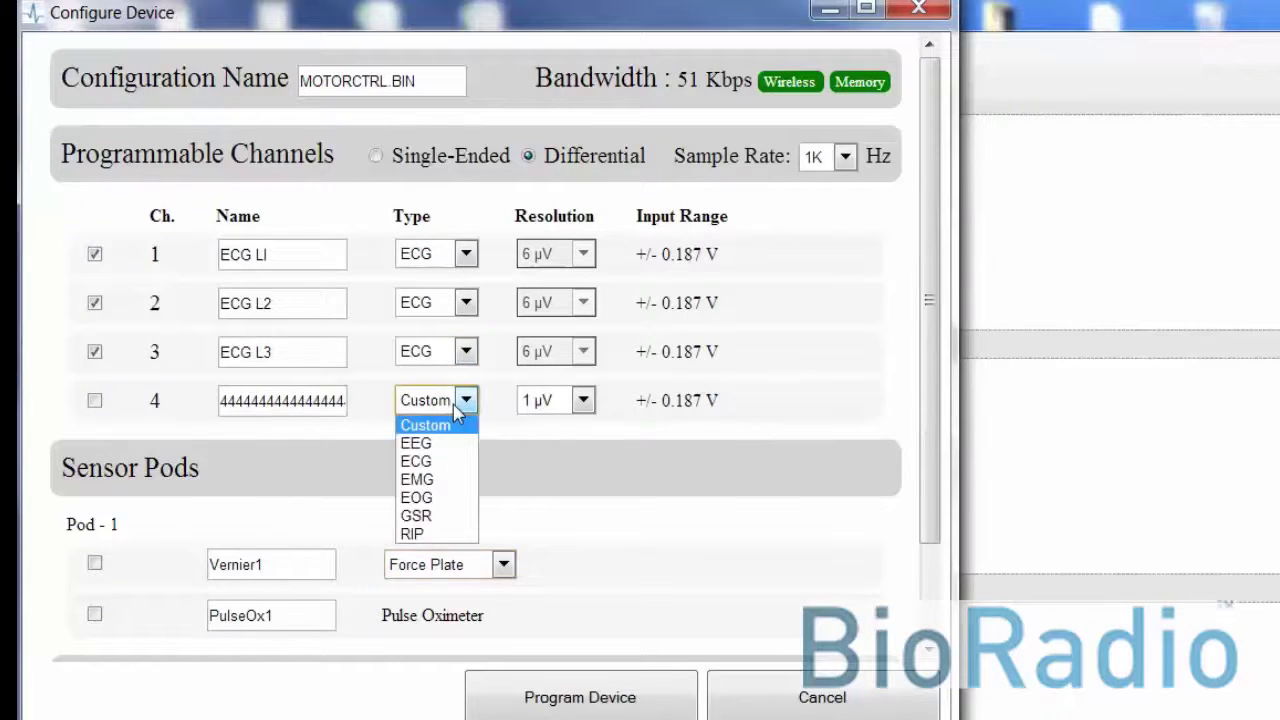
{"action": "left_click", "coordinate": [460, 410]}
{"action": "left_click", "coordinate": [584, 410]}
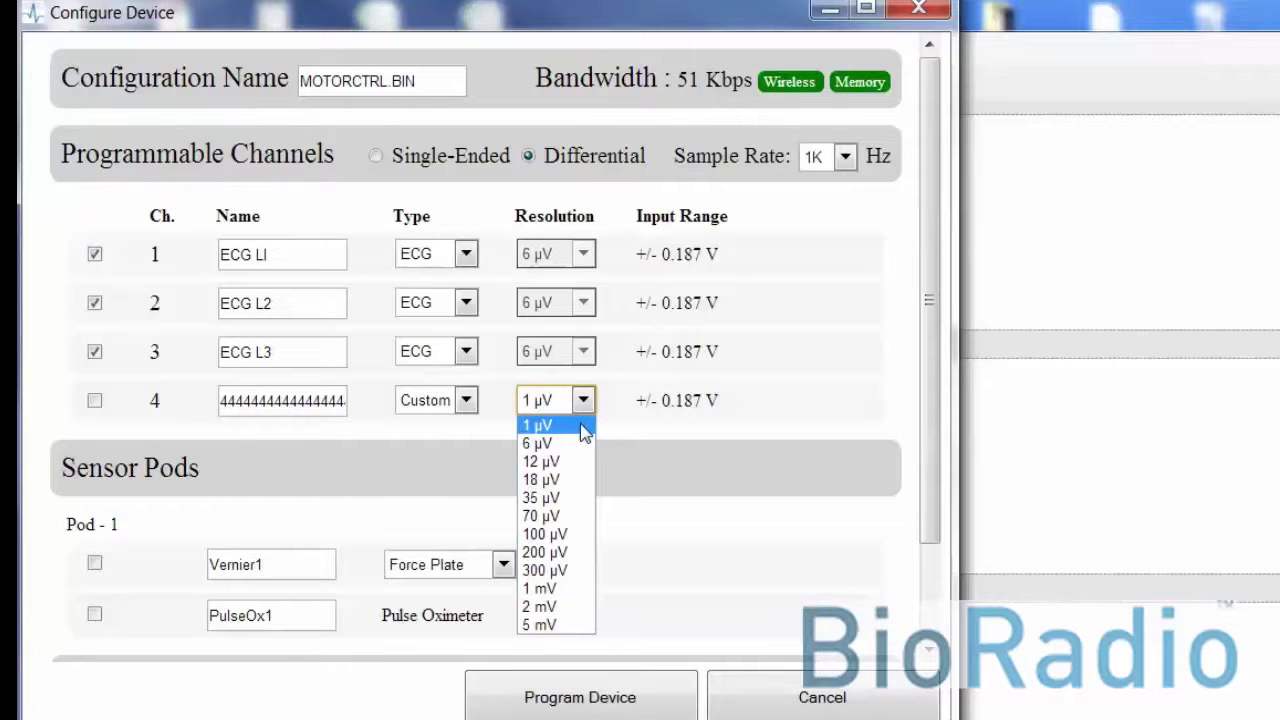
{"action": "left_click", "coordinate": [668, 423]}
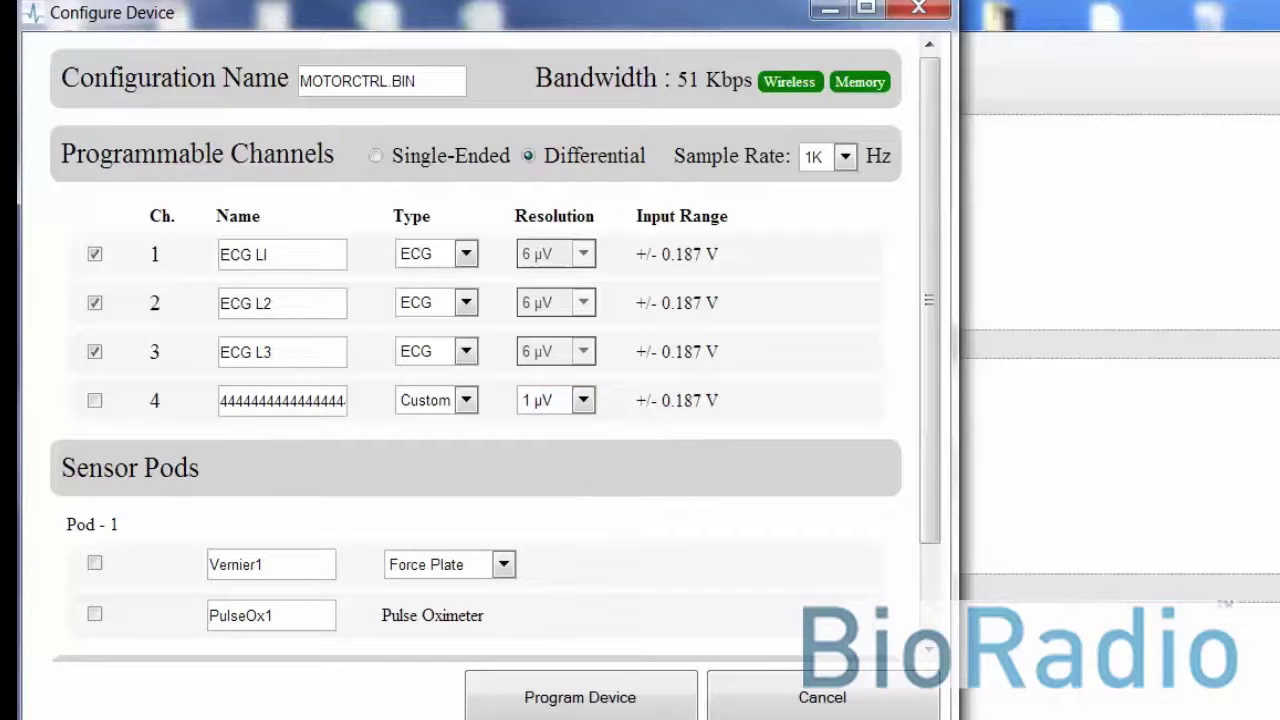
{"action": "left_click", "coordinate": [606, 686]}
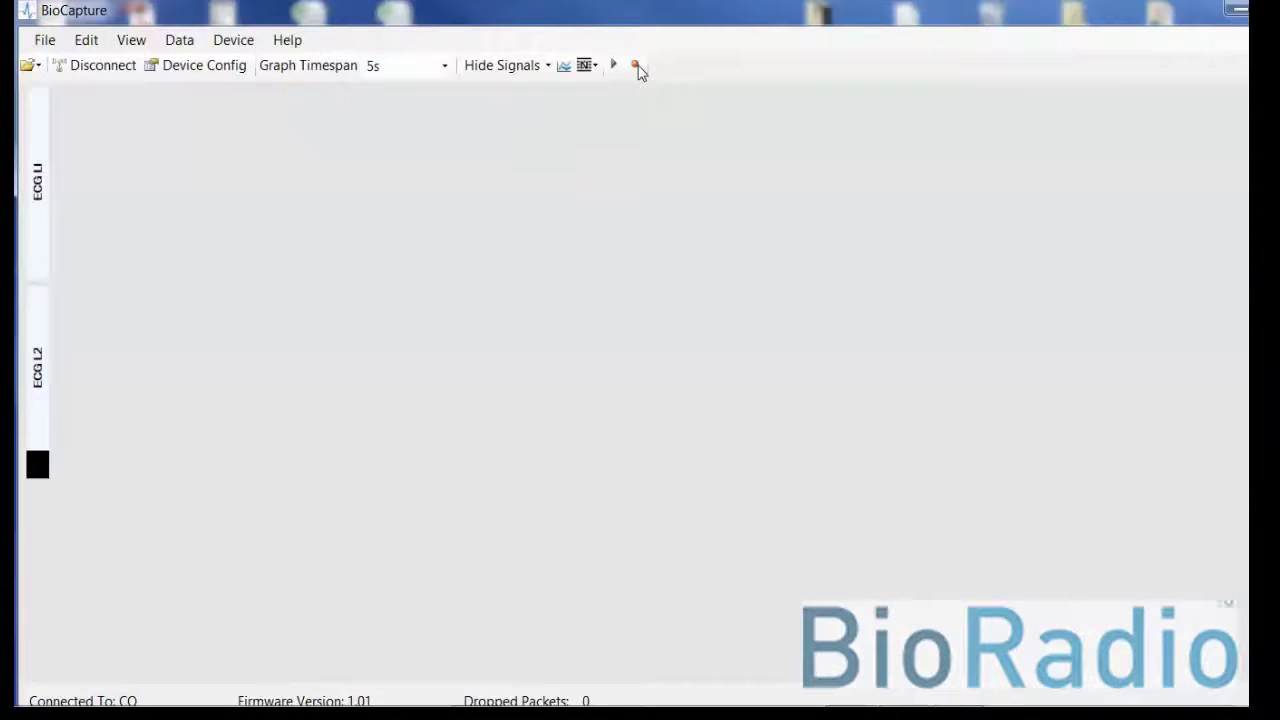
Step: Start recording, saving the file as 'Demo 3 Lead ECG' in Documents
{"action": "left_click", "coordinate": [634, 64]}
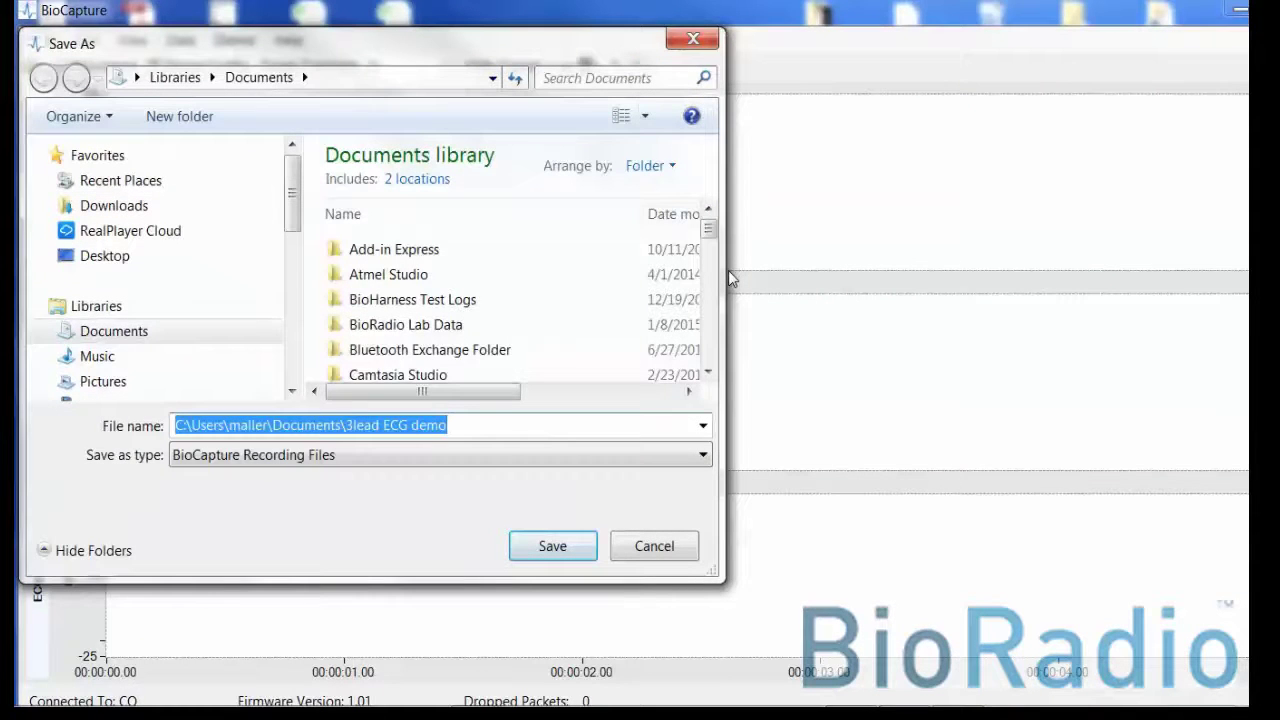
{"action": "type", "text": "Demo"}
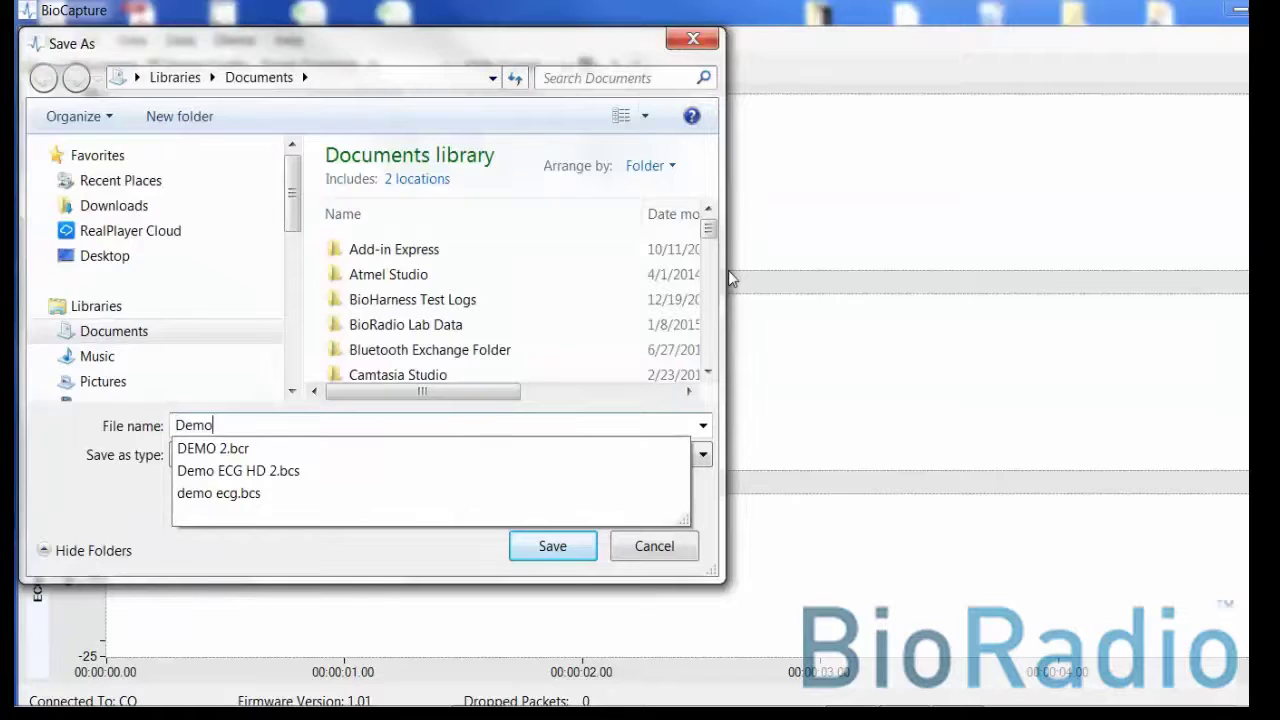
{"action": "type", "text": " 3 Lead ECG"}
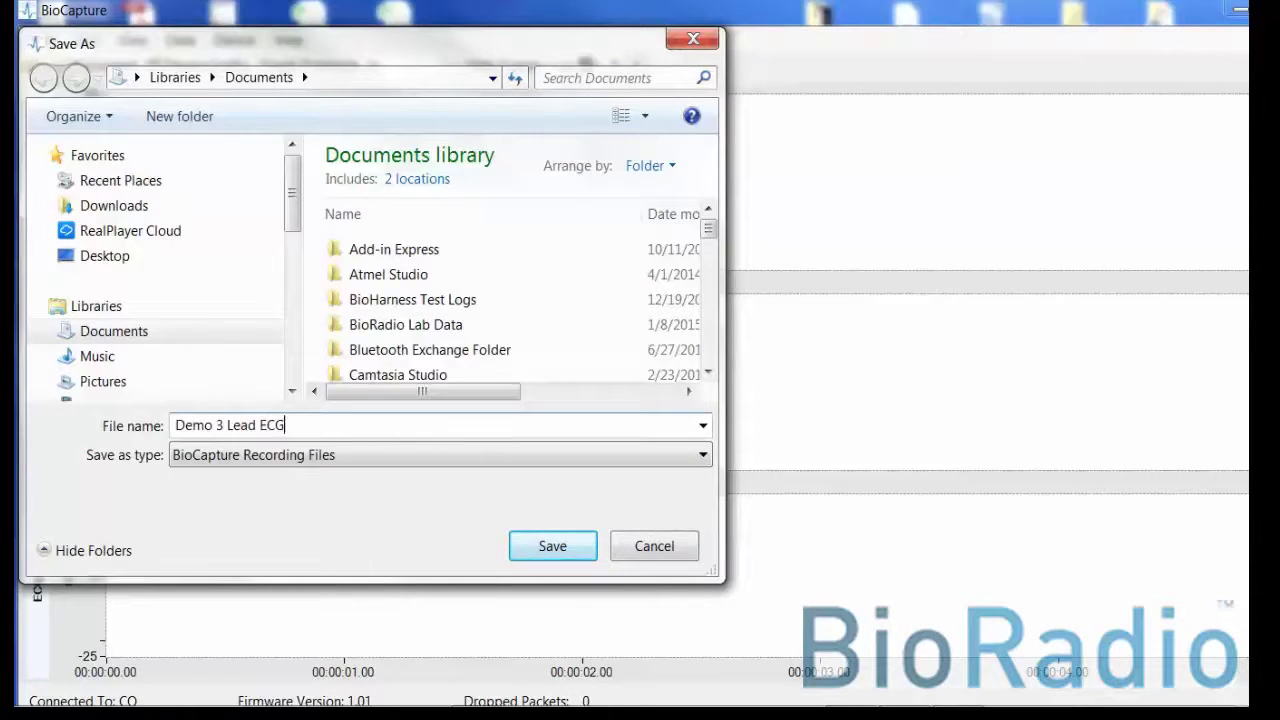
{"action": "left_click", "coordinate": [566, 546]}
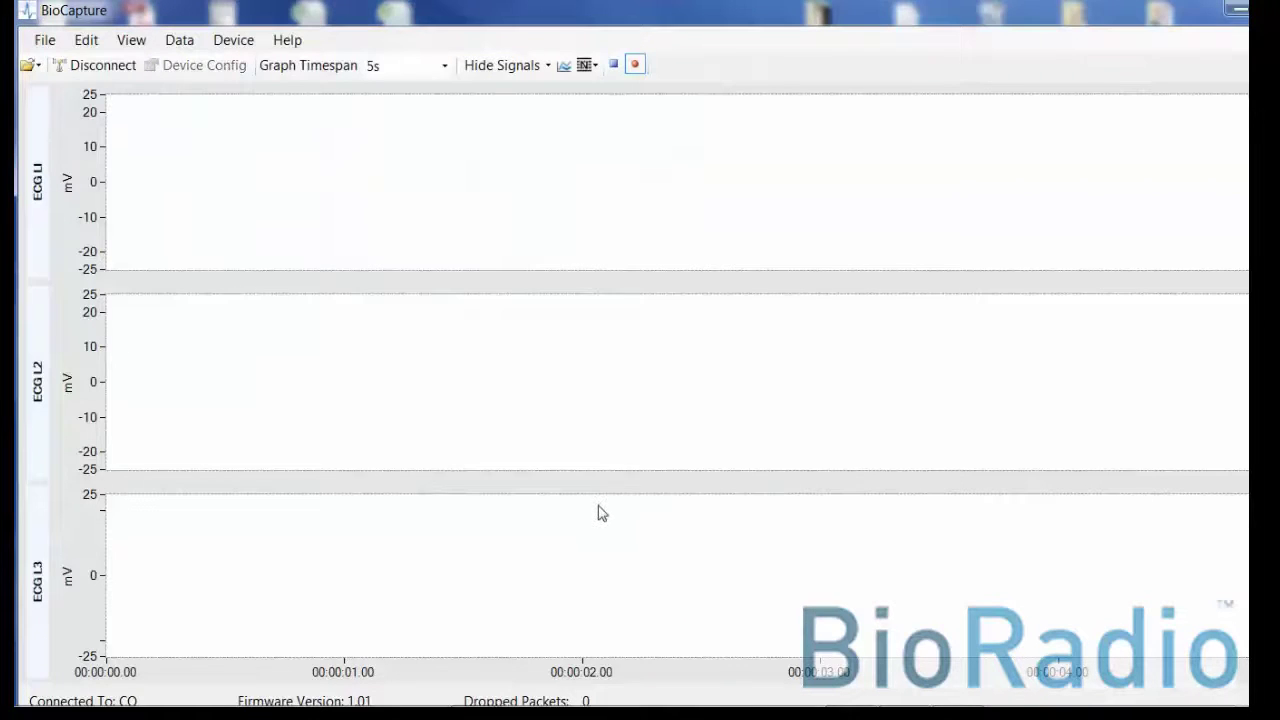
Step: Auto-scale ECG L1 and L2 continuously and quick-scale ECG L3 to fit their traces
{"action": "right_click", "coordinate": [419, 211]}
{"action": "mouse_move", "coordinate": [517, 333]}
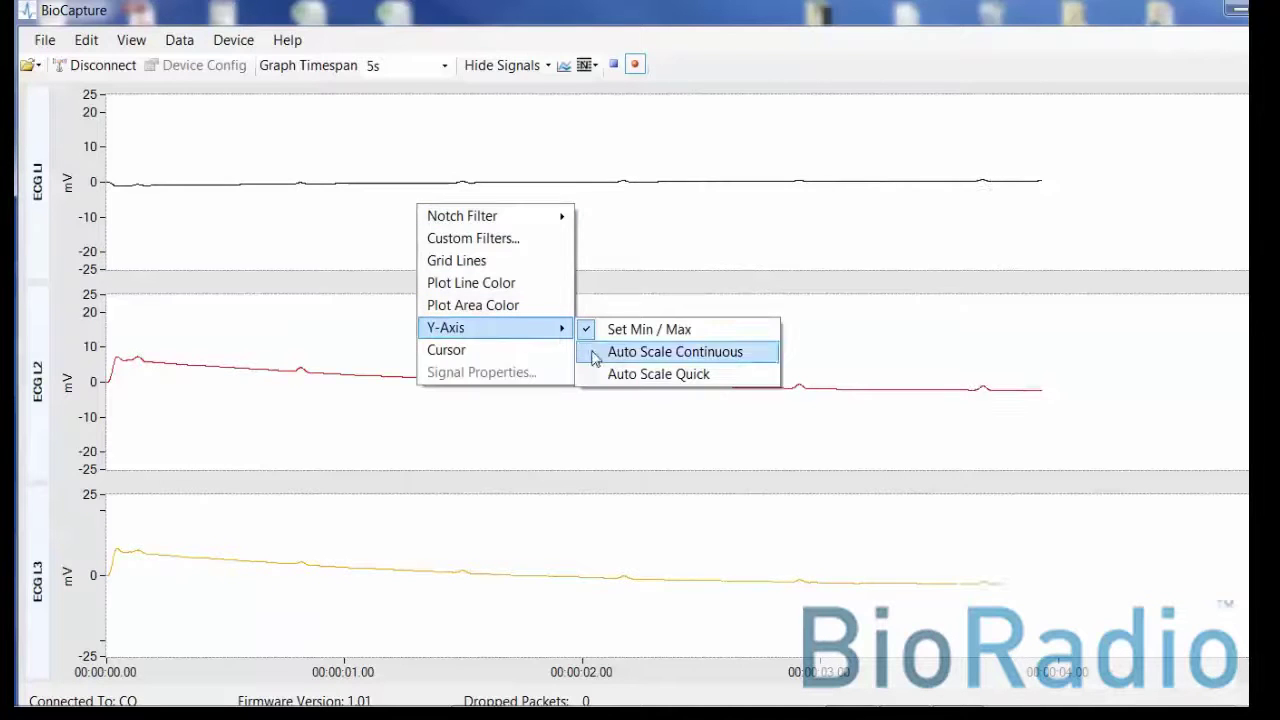
{"action": "left_click", "coordinate": [596, 355]}
{"action": "right_click", "coordinate": [562, 378]}
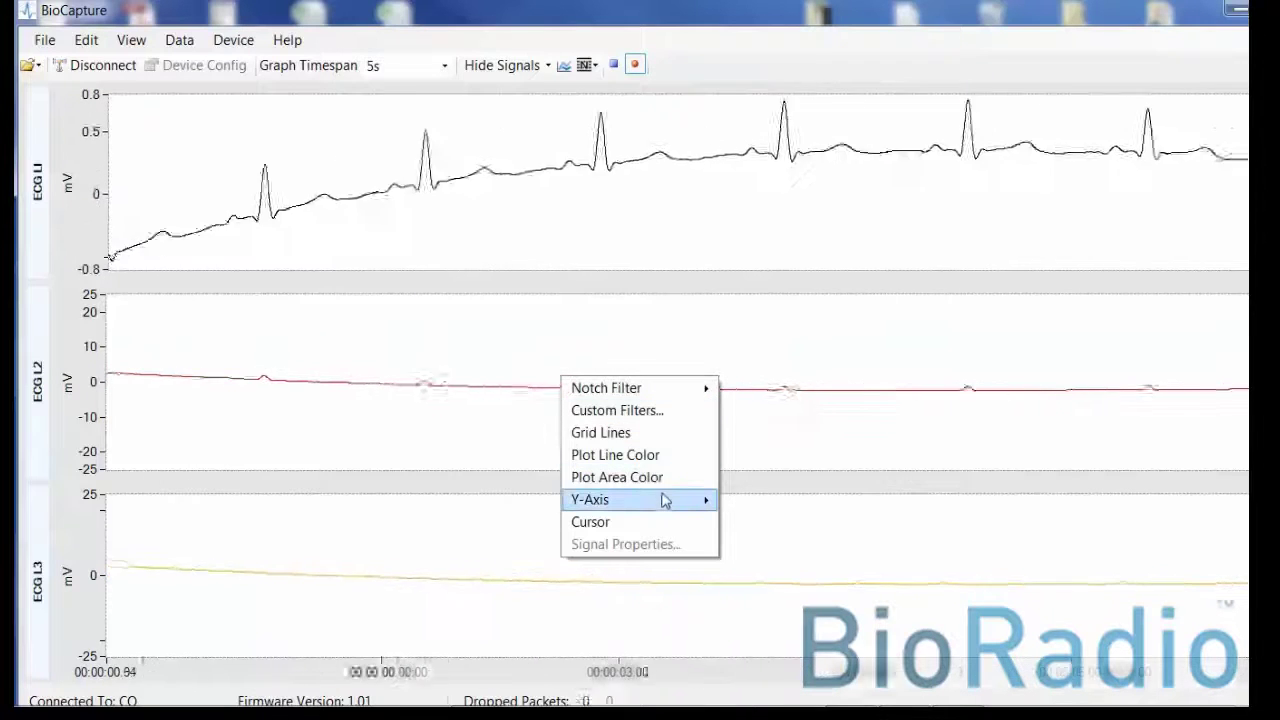
{"action": "mouse_move", "coordinate": [700, 500]}
{"action": "left_click", "coordinate": [766, 523]}
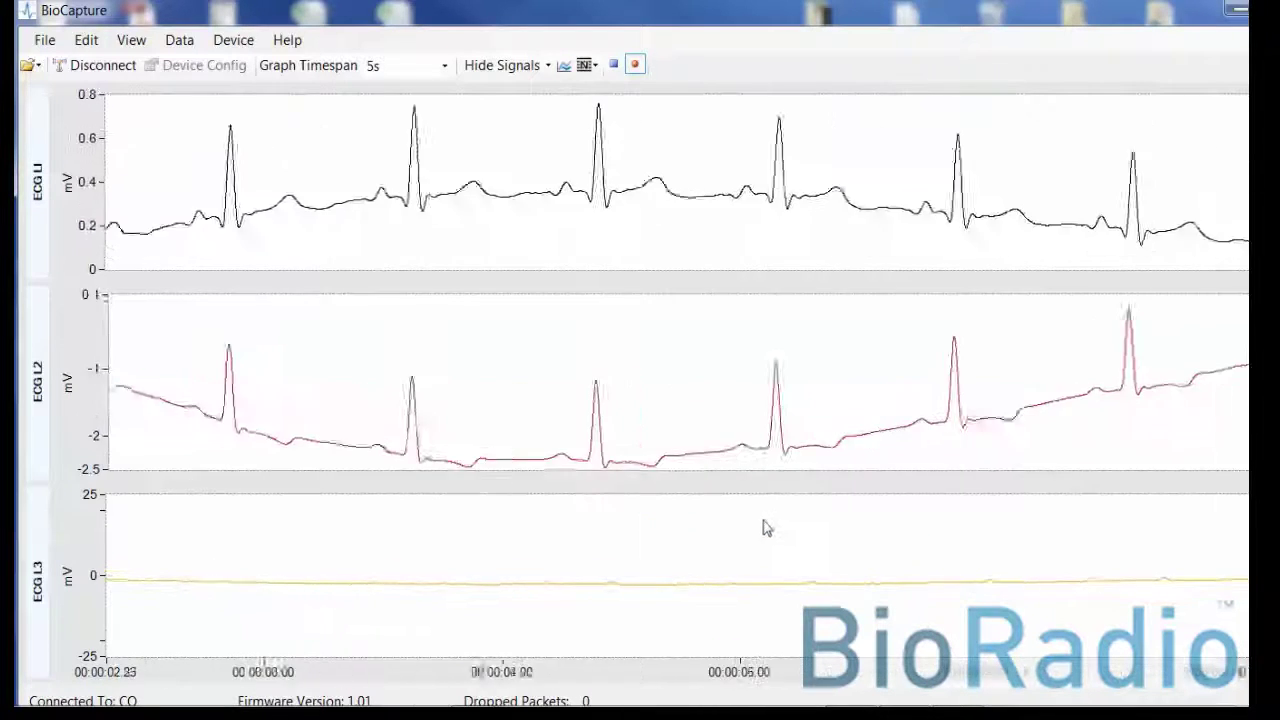
{"action": "right_click", "coordinate": [697, 546]}
{"action": "mouse_move", "coordinate": [786, 650]}
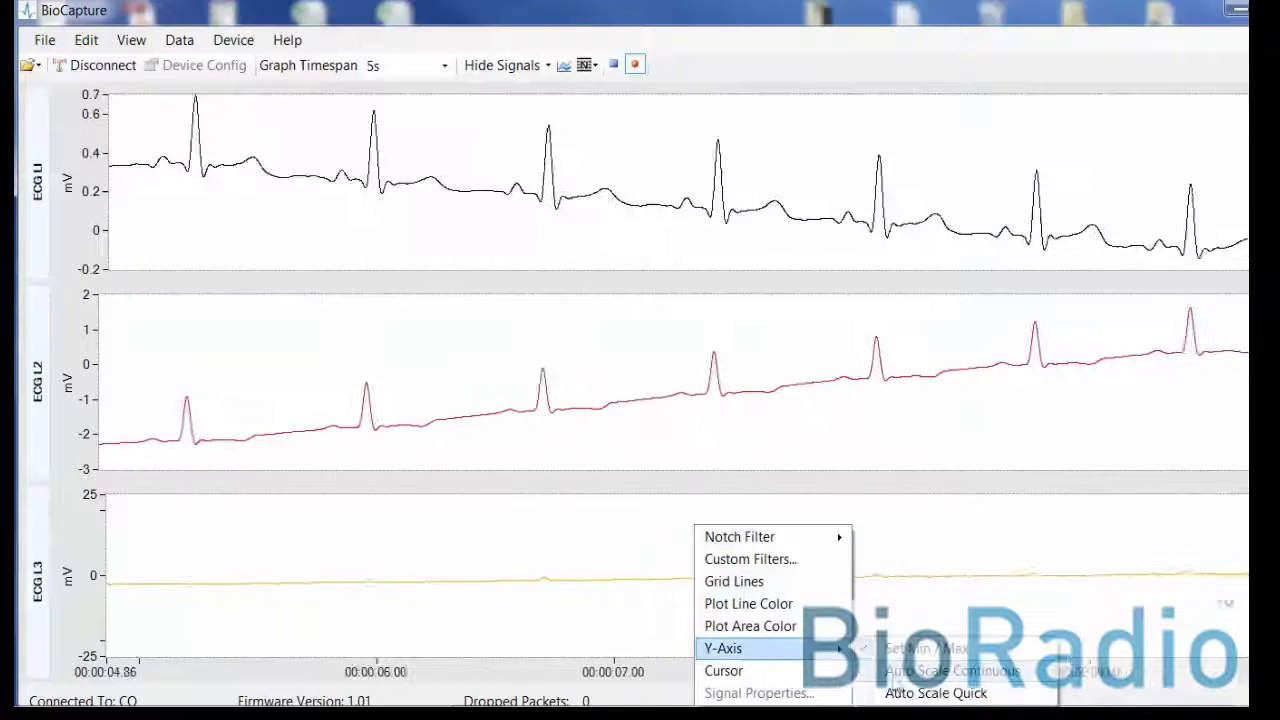
{"action": "left_click", "coordinate": [900, 692]}
Step: Add grid lines to the ECG L1, L2 and L3 plots
{"action": "right_click", "coordinate": [808, 200]}
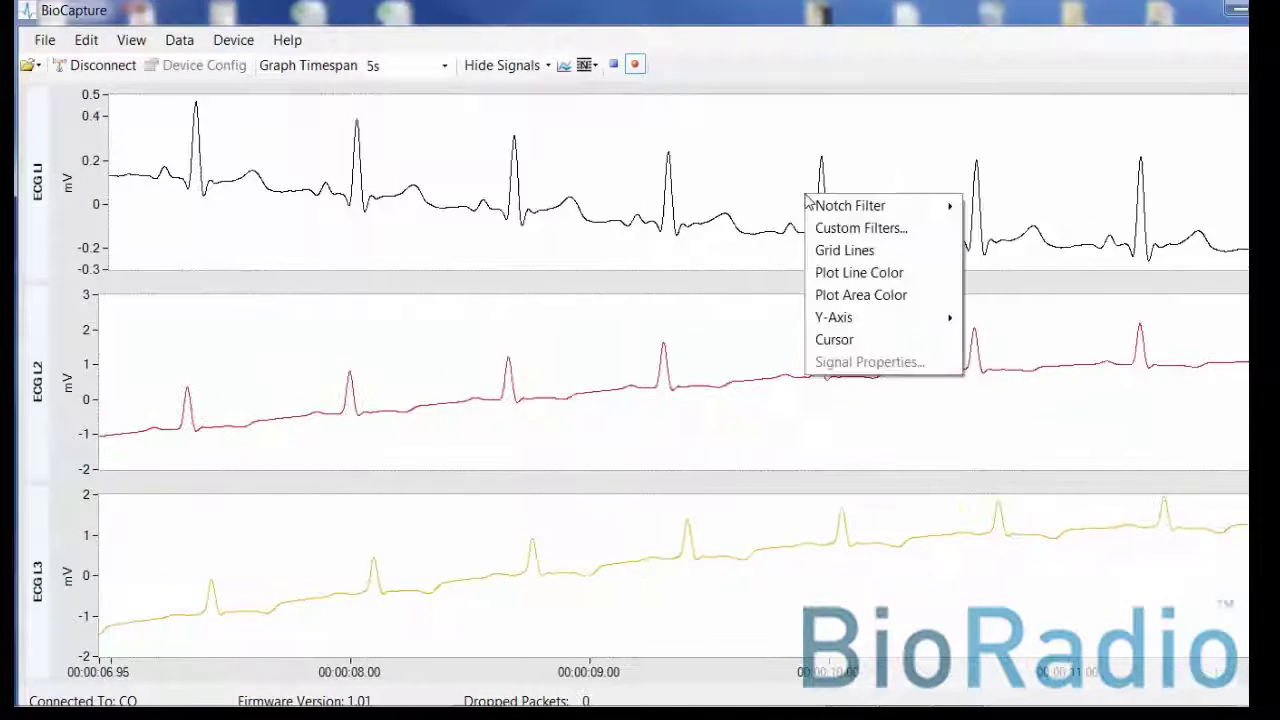
{"action": "left_click", "coordinate": [856, 250]}
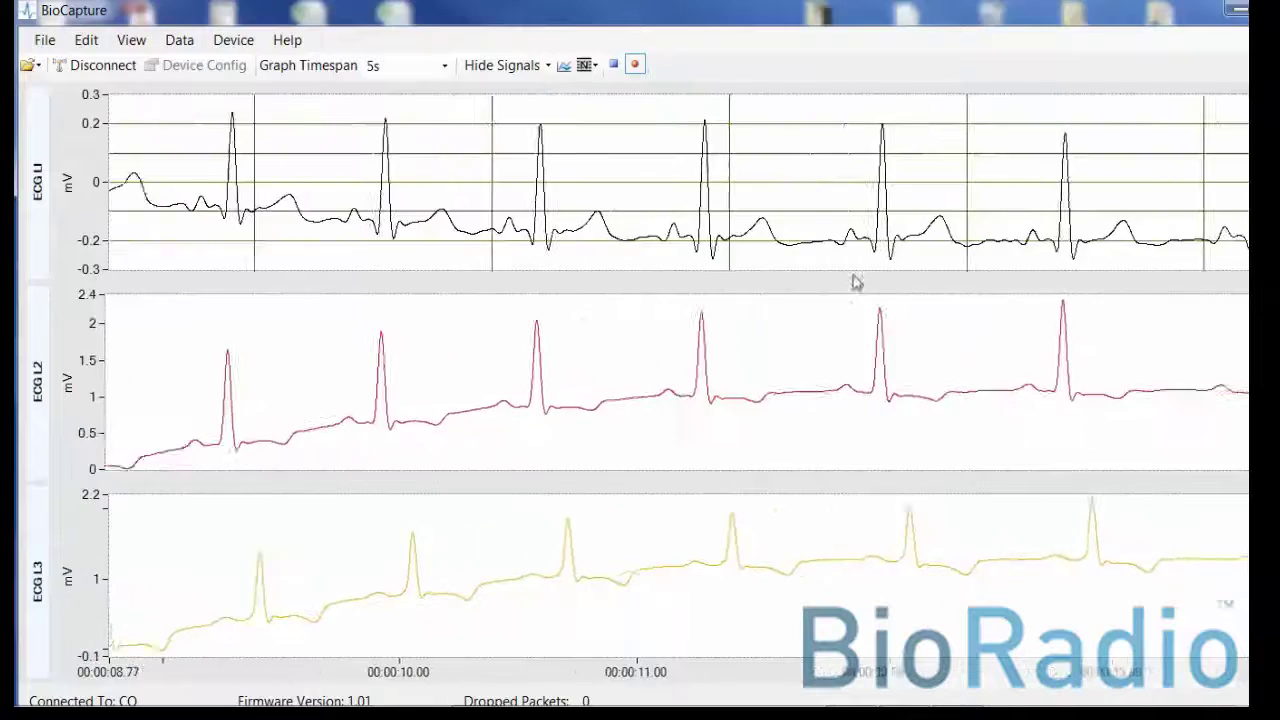
{"action": "right_click", "coordinate": [836, 340]}
{"action": "left_click", "coordinate": [874, 394]}
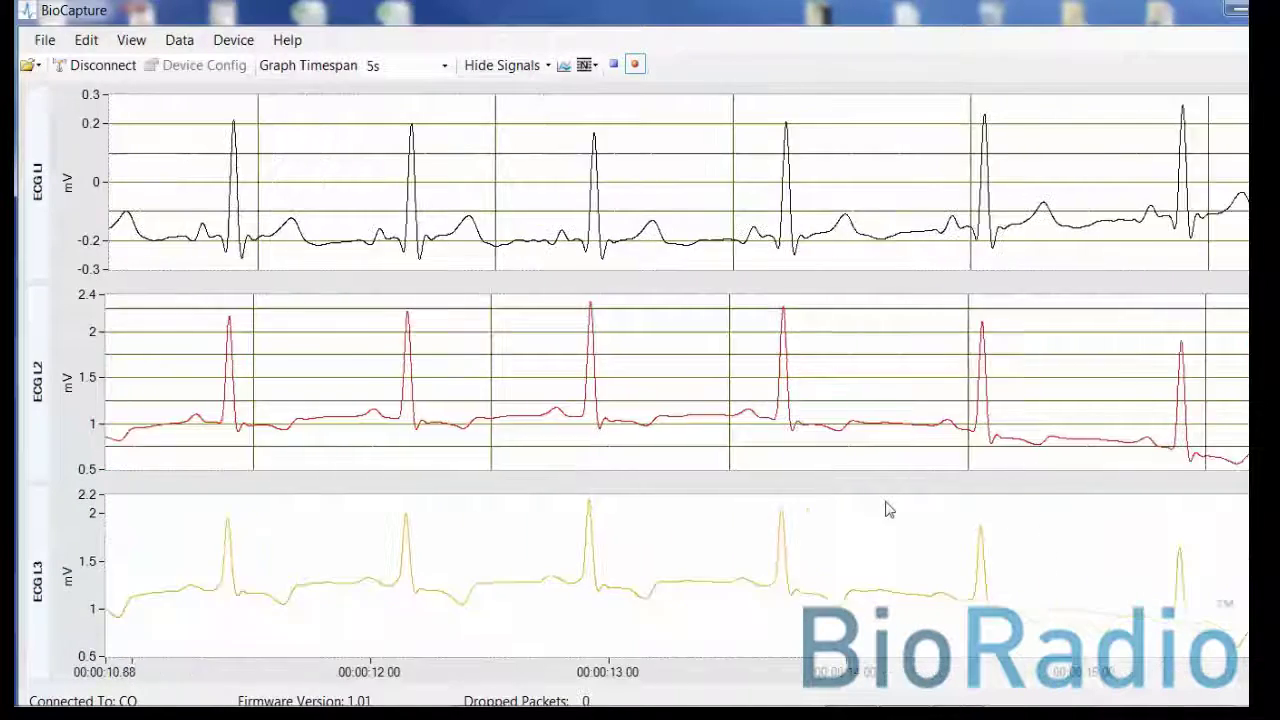
{"action": "right_click", "coordinate": [886, 510]}
{"action": "left_click", "coordinate": [926, 565]}
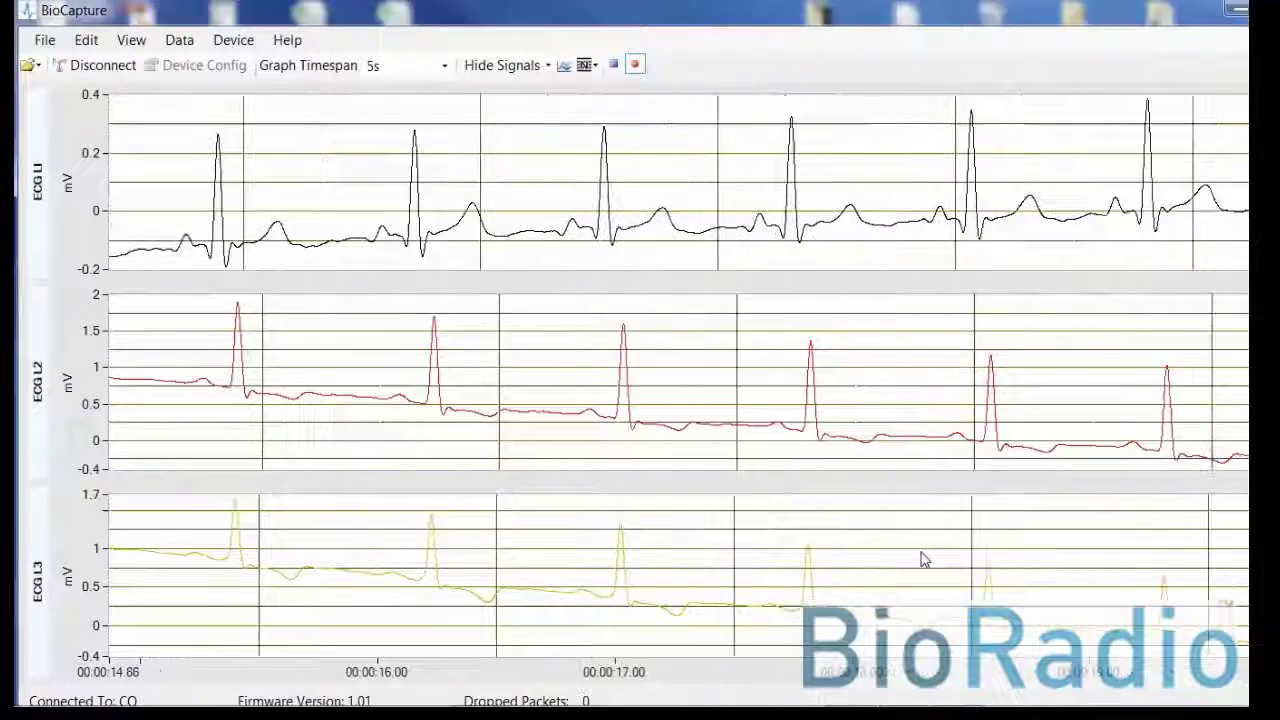
Step: Set the graph timespan to 10 seconds, leaving the notch filter at None
{"action": "left_click", "coordinate": [444, 66]}
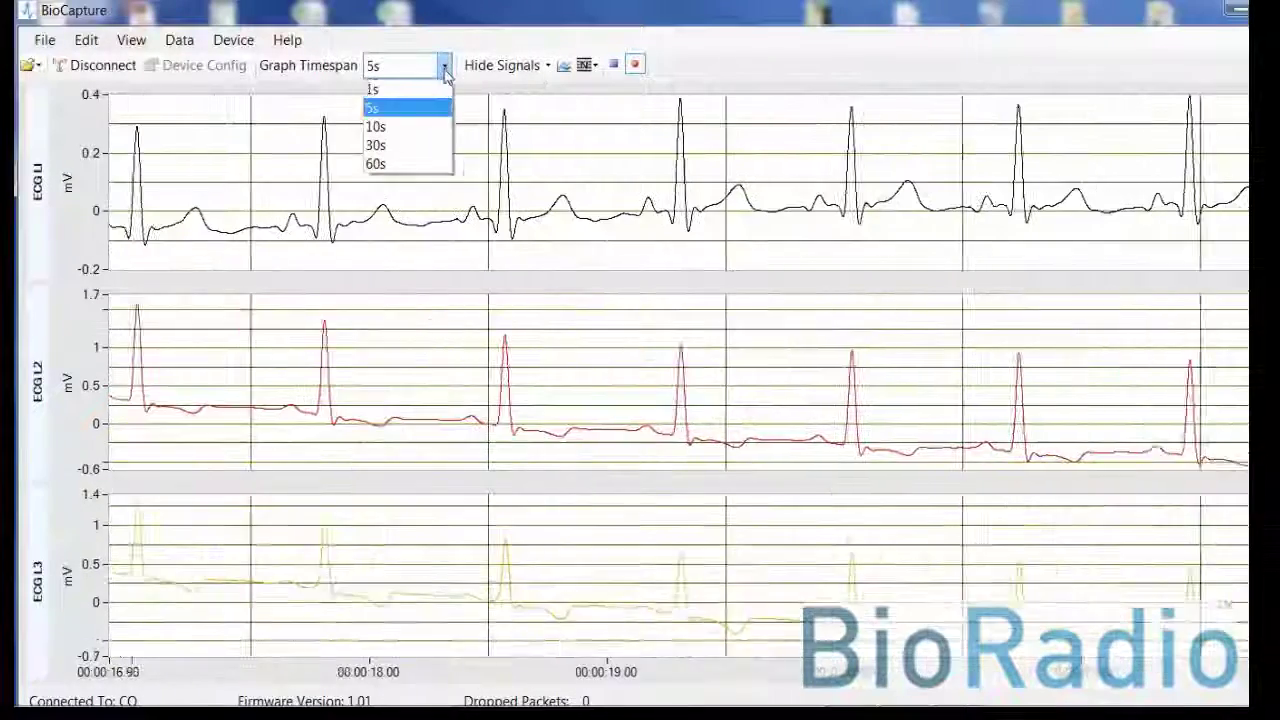
{"action": "left_click", "coordinate": [415, 127]}
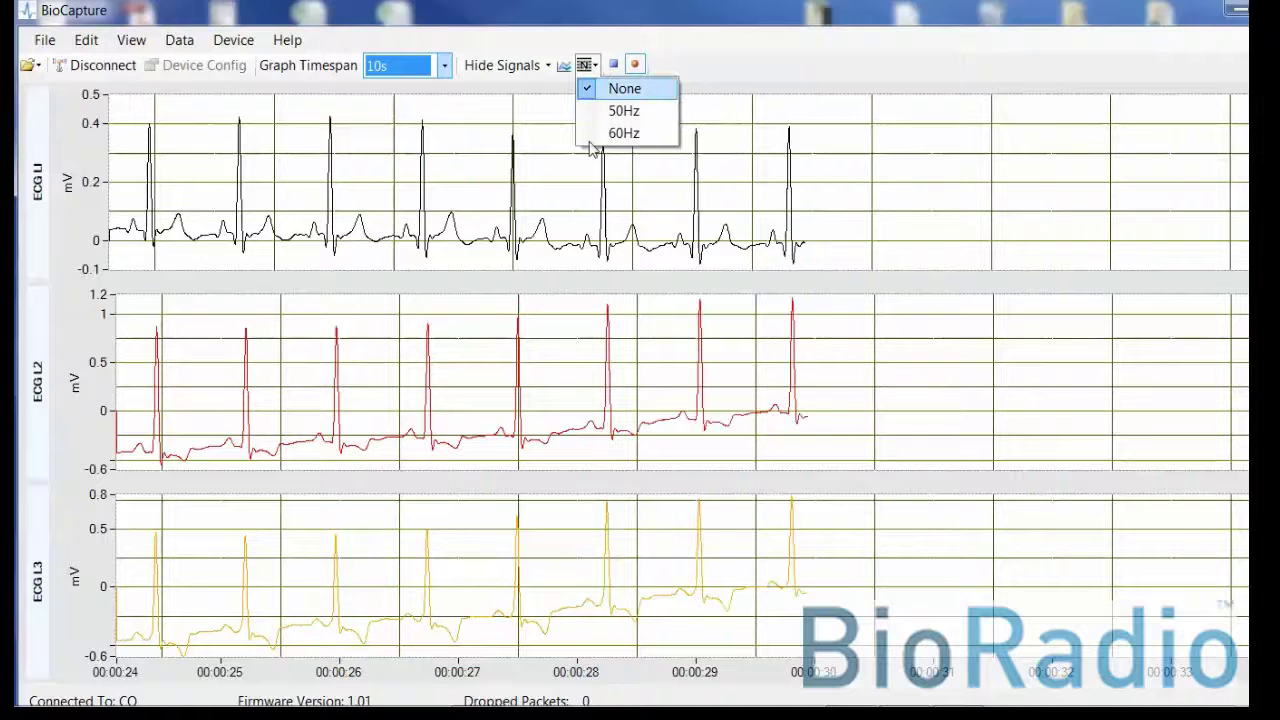
{"action": "left_click", "coordinate": [567, 68]}
Step: Show the power spectrum briefly, hide it again, then stop the acquisition
{"action": "left_click", "coordinate": [565, 66]}
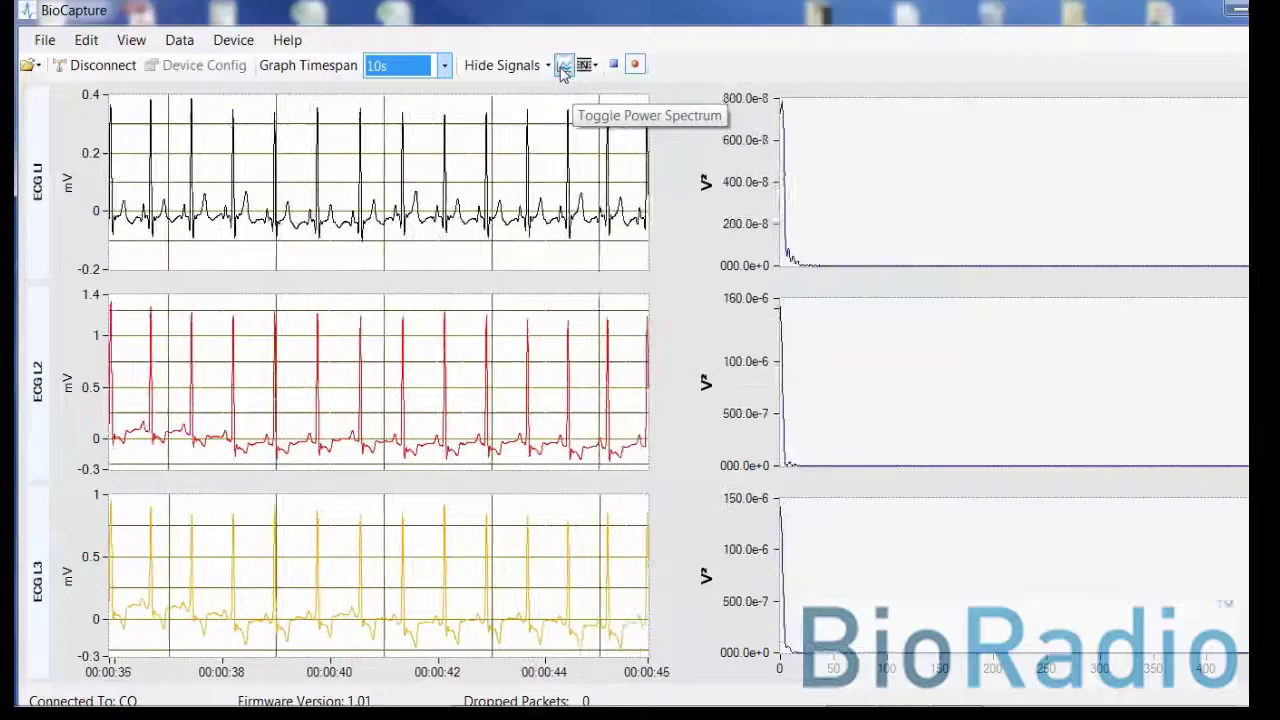
{"action": "left_click", "coordinate": [563, 70]}
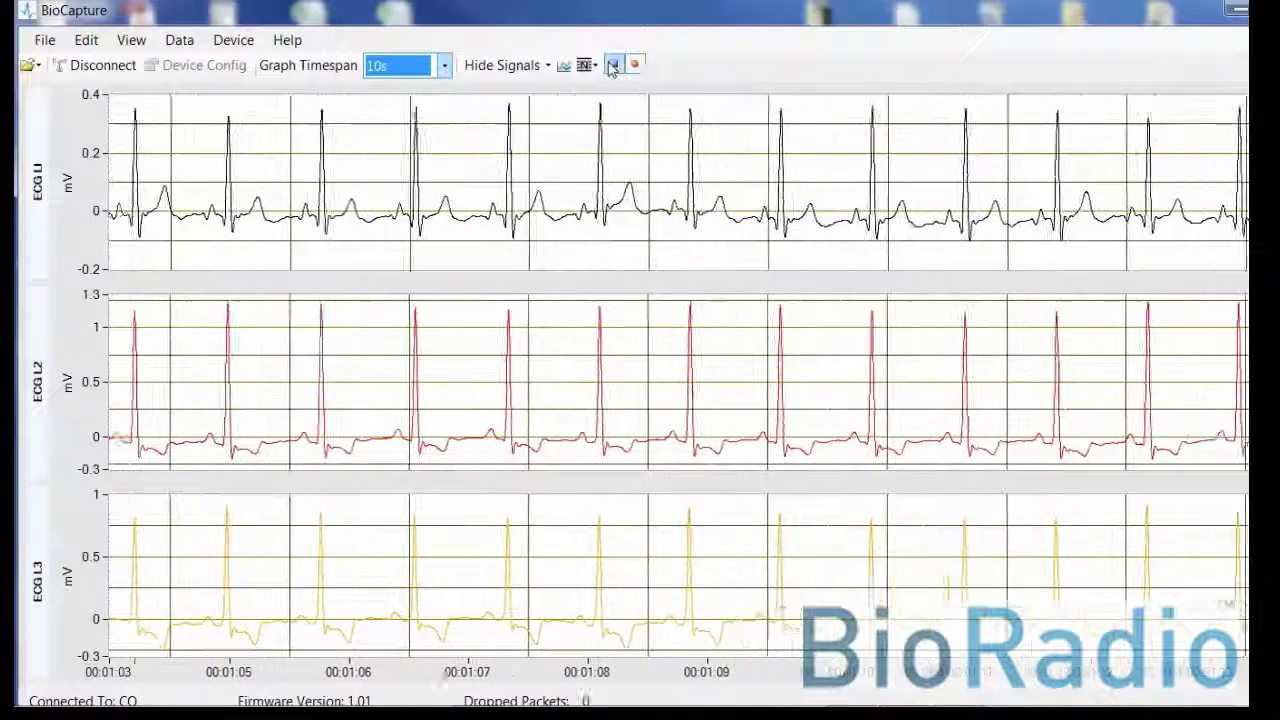
{"action": "left_click", "coordinate": [612, 65]}
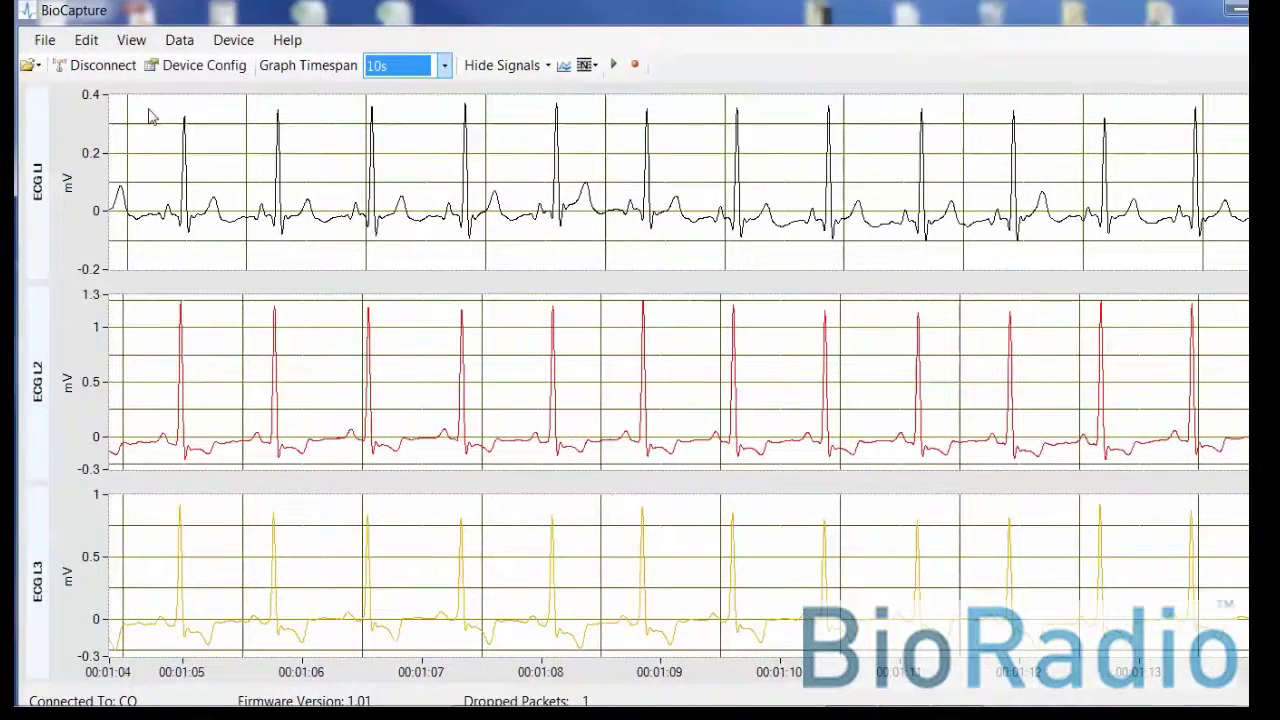
Step: Open the Demo 3 Lead ECG recording from Documents via File > Open > Recording
{"action": "left_click", "coordinate": [48, 43]}
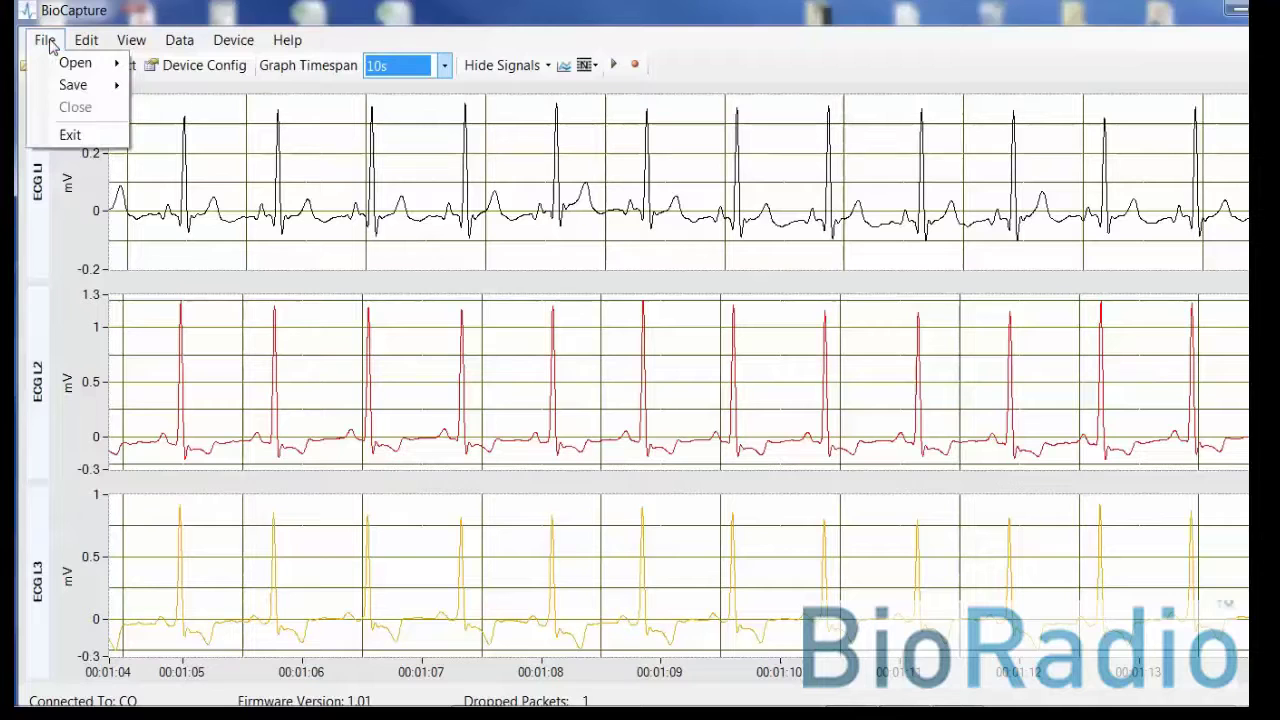
{"action": "mouse_move", "coordinate": [80, 63]}
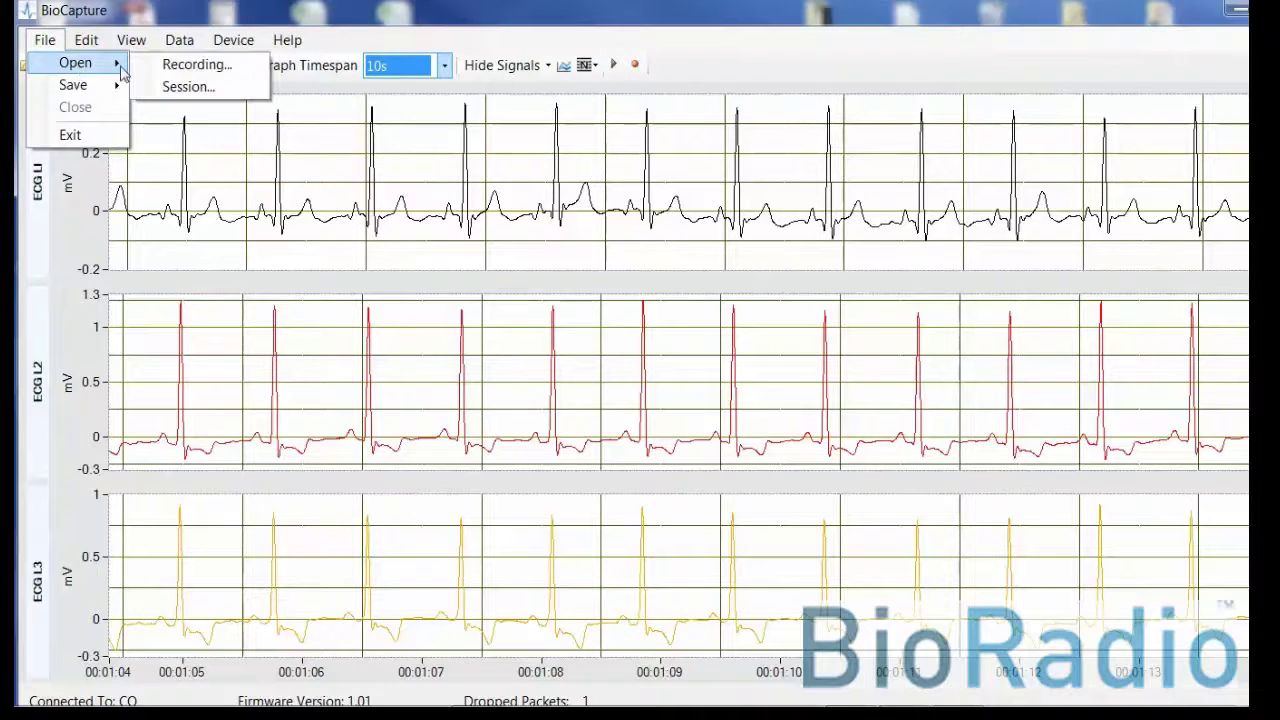
{"action": "left_click", "coordinate": [180, 65]}
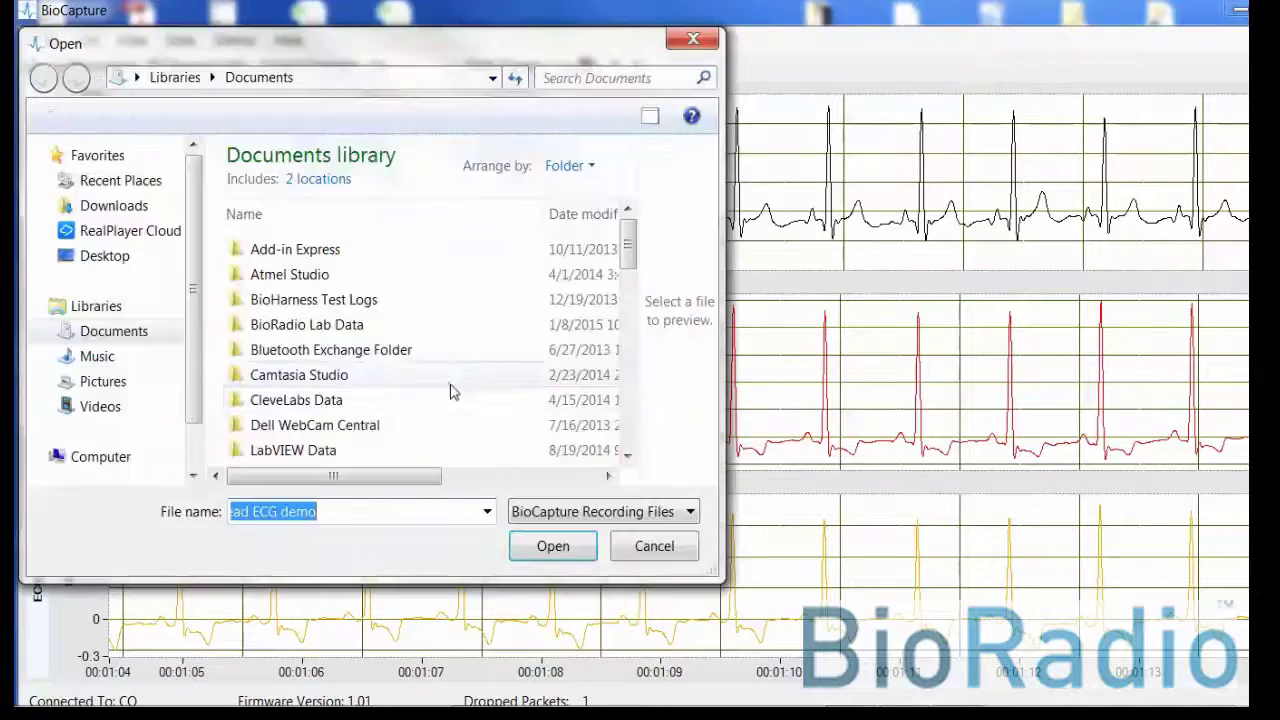
{"action": "left_click_drag", "start_coordinate": [630, 255], "coordinate": [635, 345]}
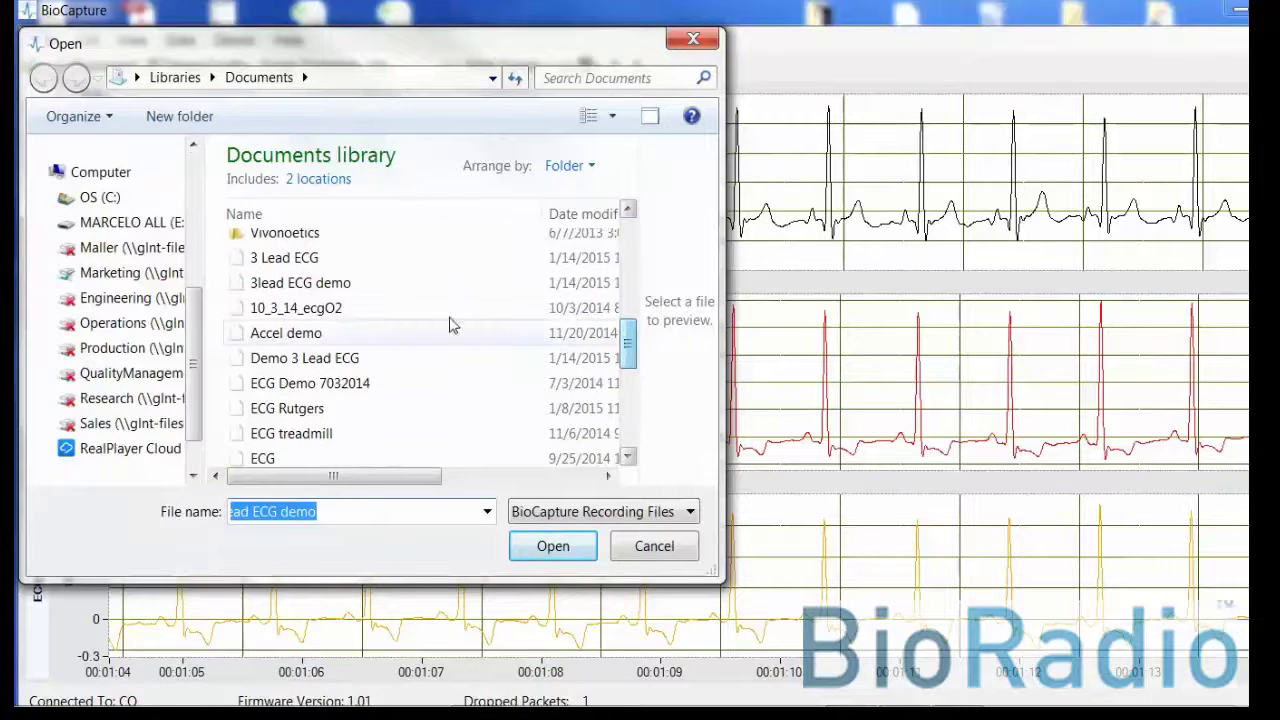
{"action": "left_click", "coordinate": [325, 360]}
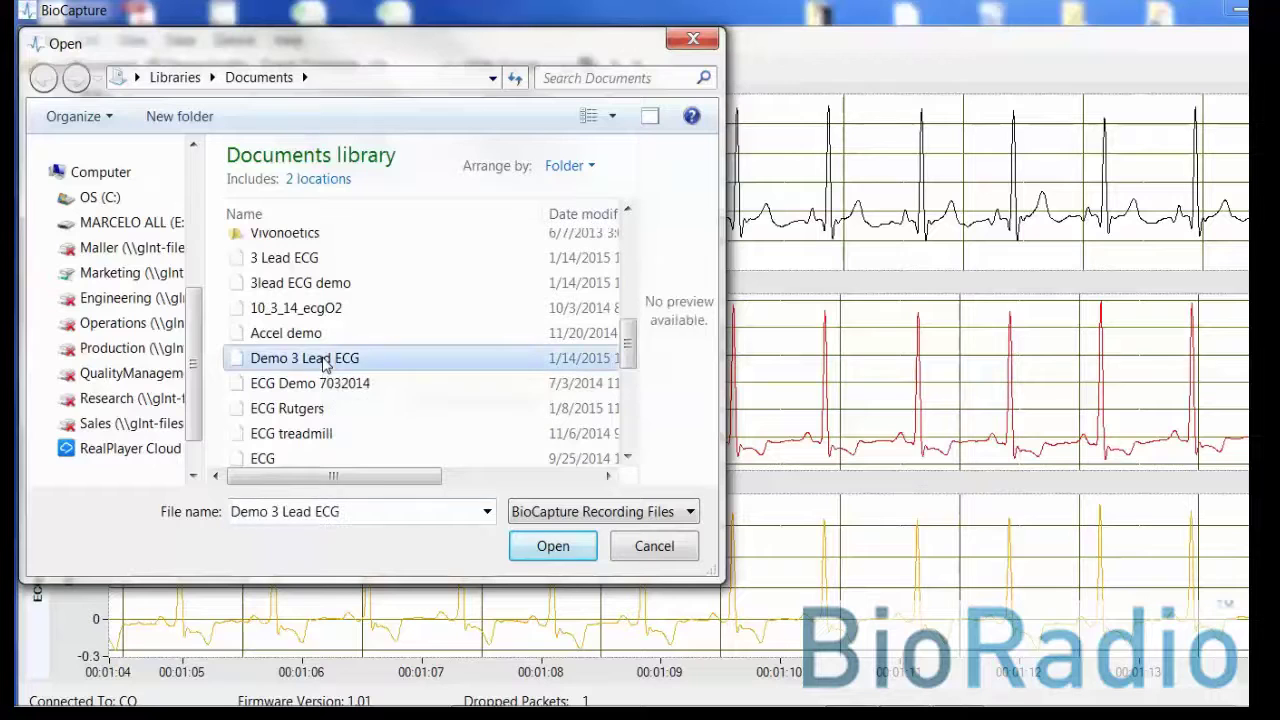
{"action": "left_click", "coordinate": [545, 547]}
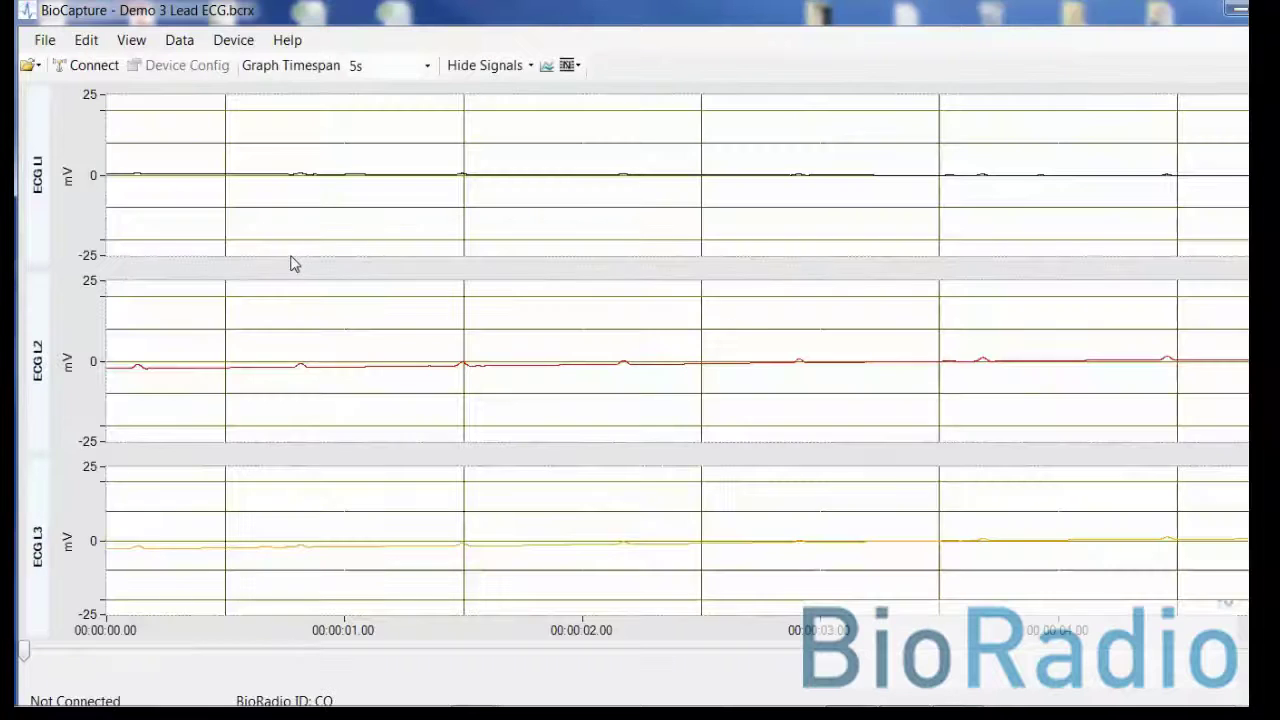
Step: Auto-scale ECG L1, L2 and L3 continuously and move the review window to about 00:00:19.37
{"action": "right_click", "coordinate": [336, 215]}
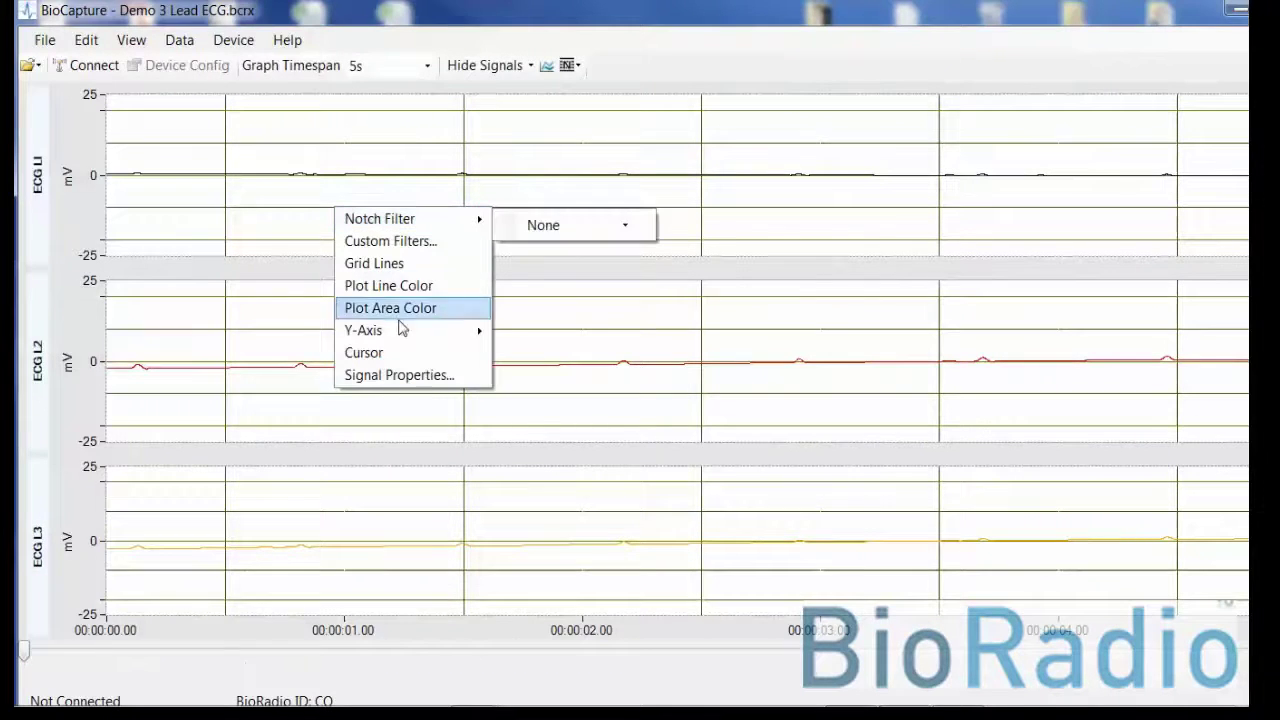
{"action": "mouse_move", "coordinate": [420, 330]}
{"action": "left_click", "coordinate": [535, 362]}
{"action": "right_click", "coordinate": [487, 365]}
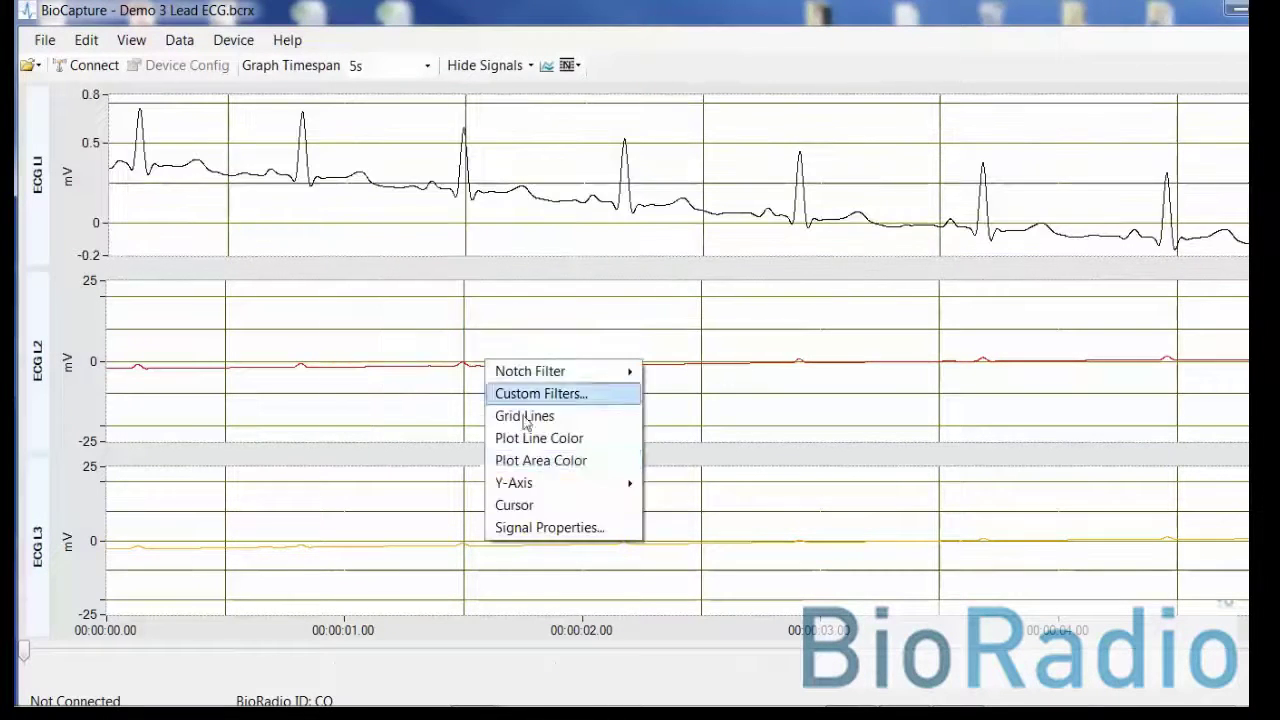
{"action": "mouse_move", "coordinate": [555, 485]}
{"action": "left_click", "coordinate": [705, 507]}
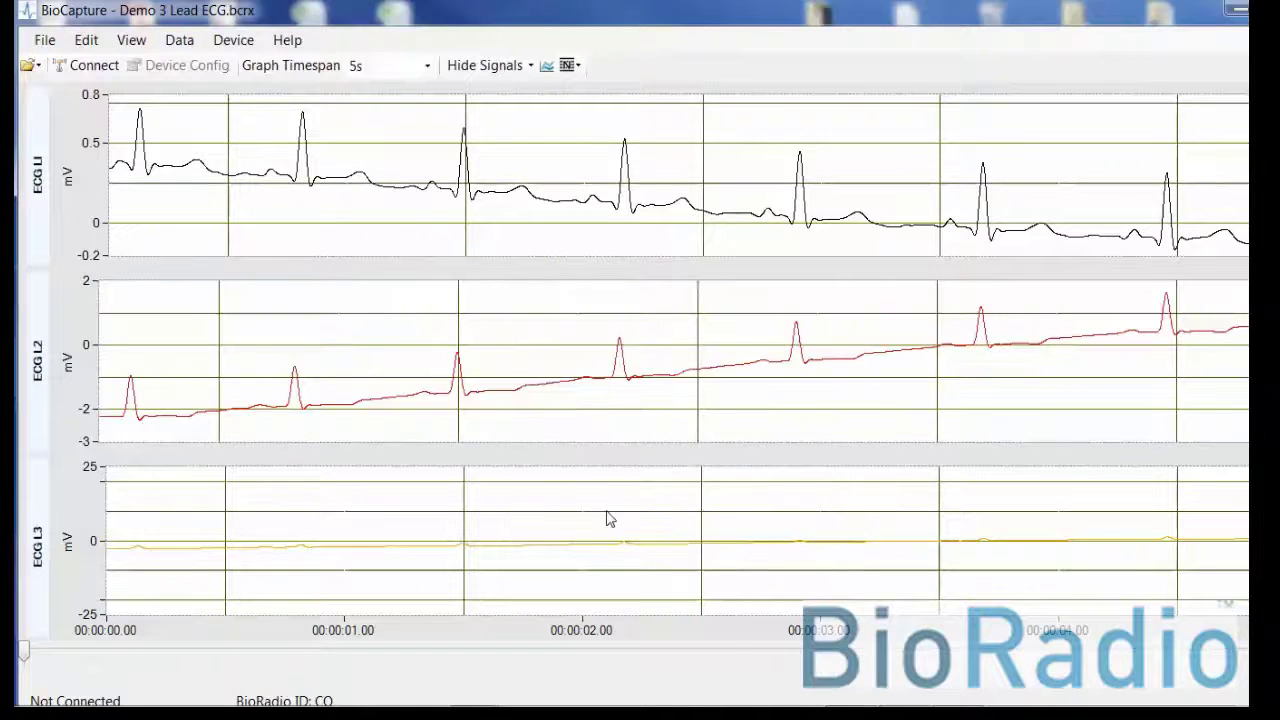
{"action": "right_click", "coordinate": [578, 523]}
{"action": "mouse_move", "coordinate": [669, 654]}
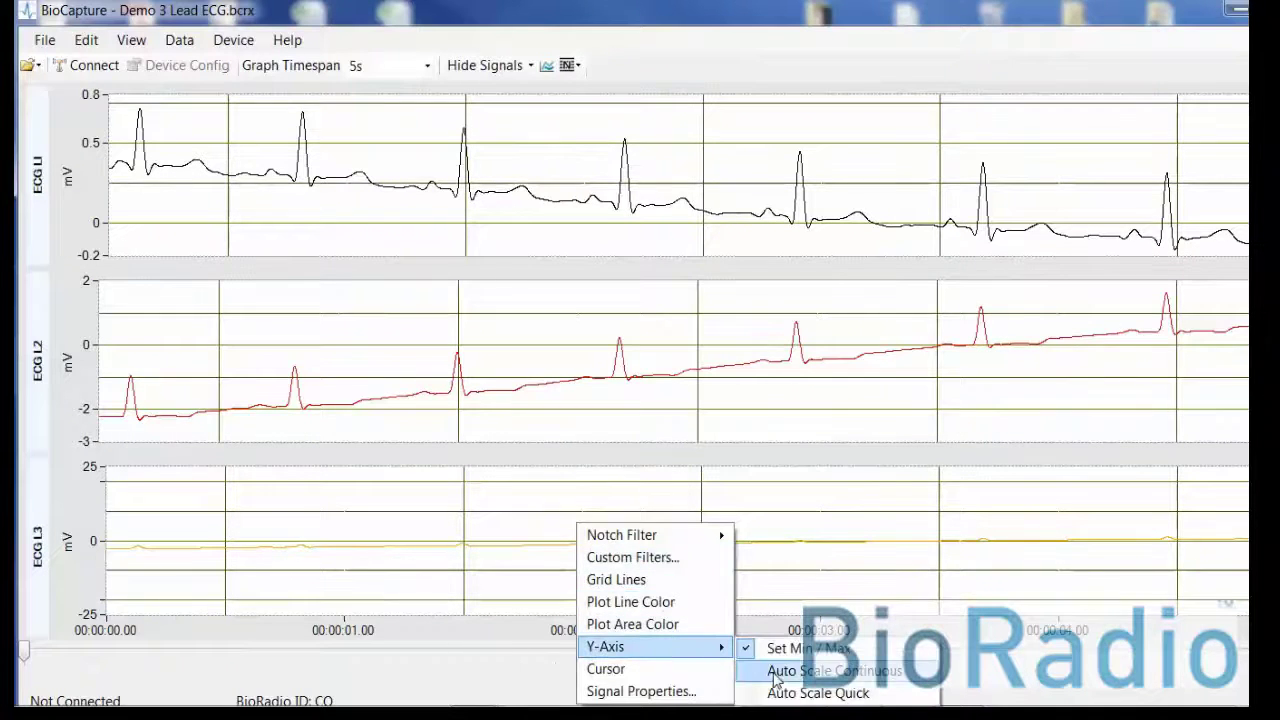
{"action": "left_click", "coordinate": [773, 671]}
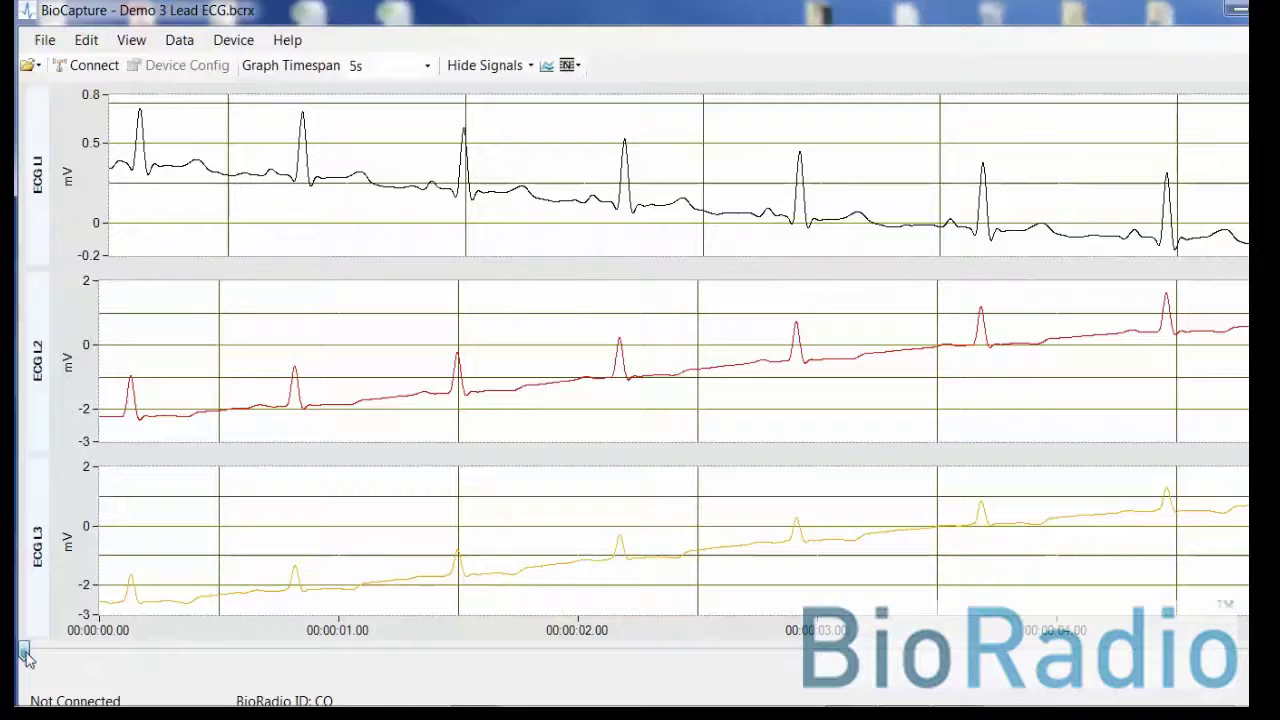
{"action": "left_click_drag", "start_coordinate": [23, 651], "coordinate": [367, 652]}
Step: Export to CSV with Raw Values and Real Time, saved as 'Demo 3 lead ECG' in Documents
{"action": "left_click", "coordinate": [234, 41]}
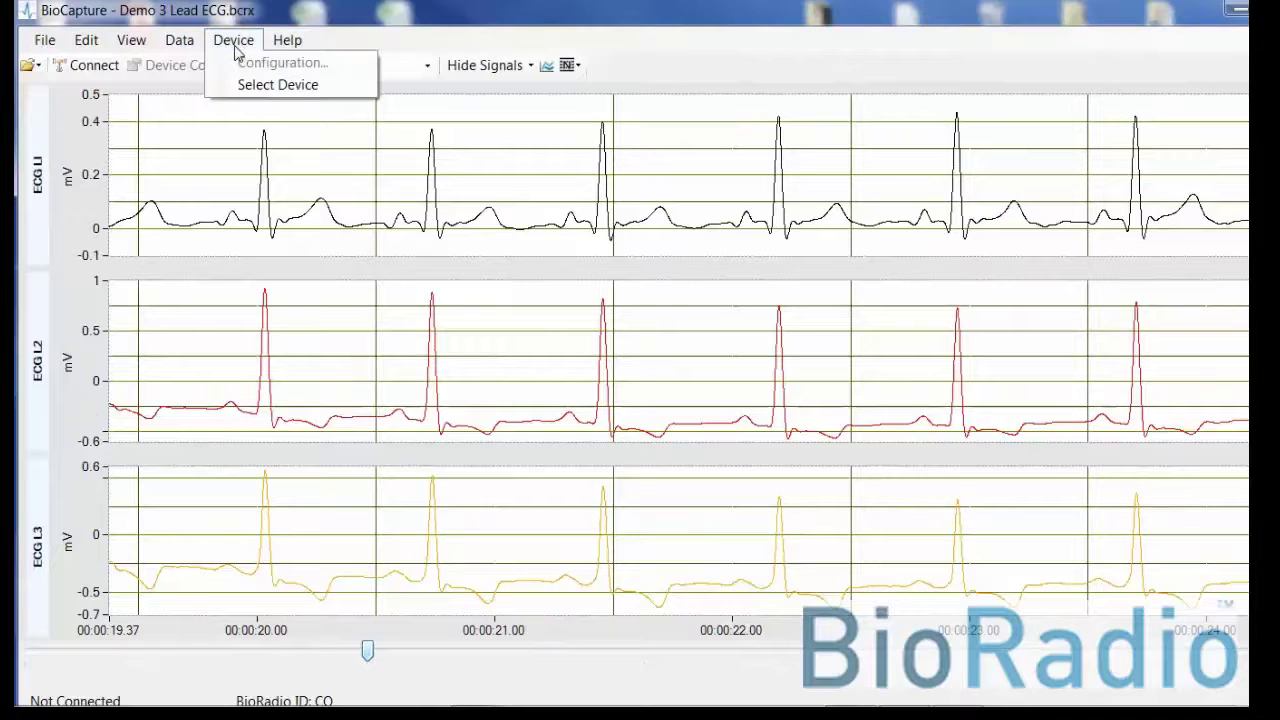
{"action": "left_click", "coordinate": [179, 40]}
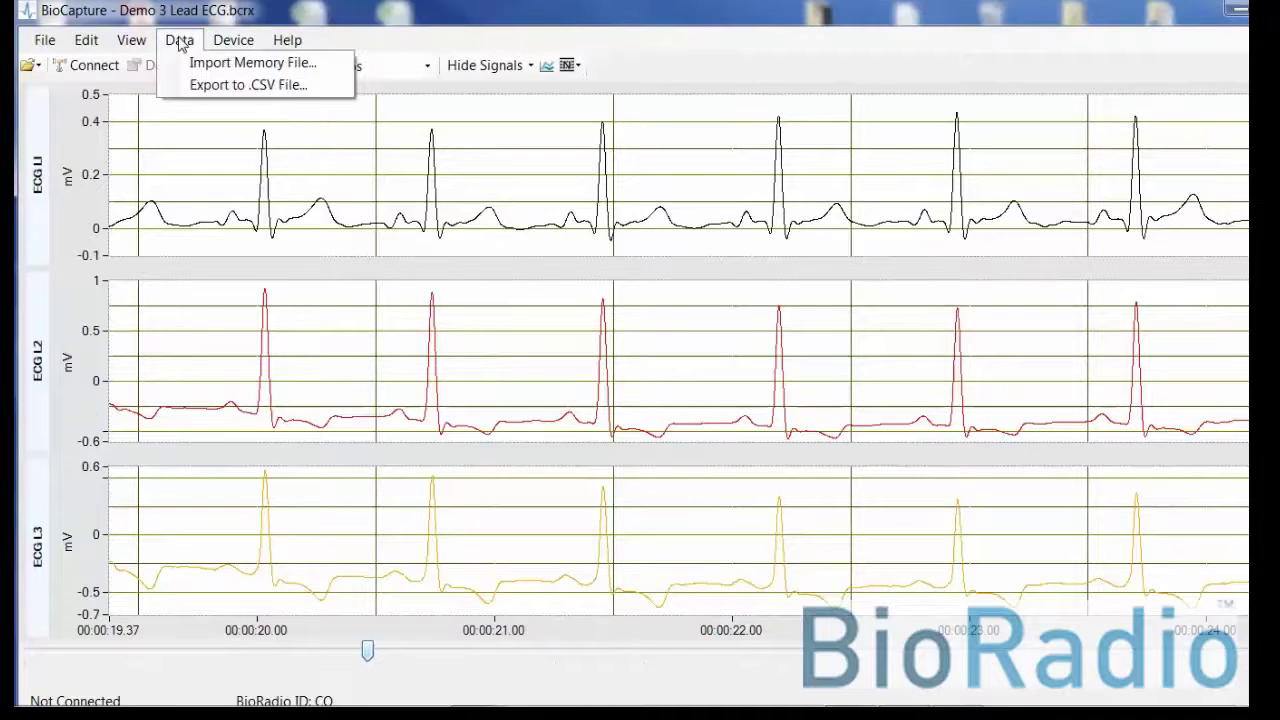
{"action": "left_click", "coordinate": [203, 88]}
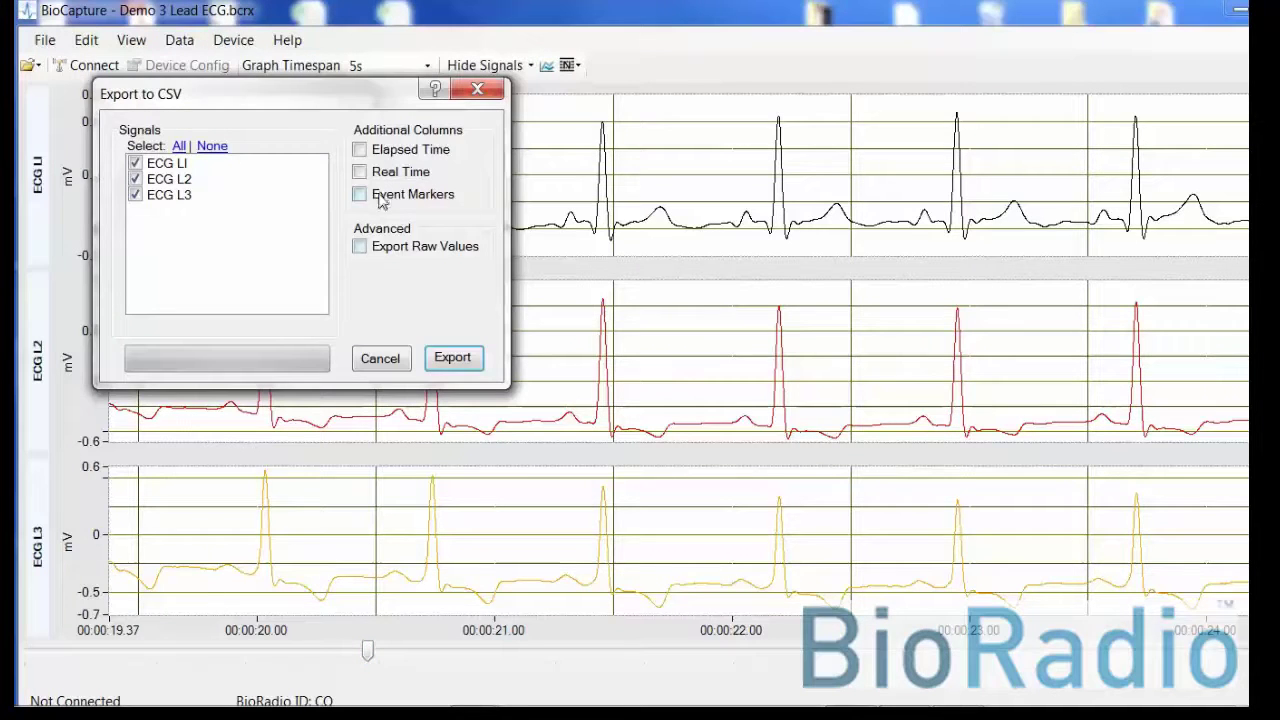
{"action": "left_click", "coordinate": [359, 246]}
{"action": "left_click", "coordinate": [360, 172]}
{"action": "left_click", "coordinate": [452, 362]}
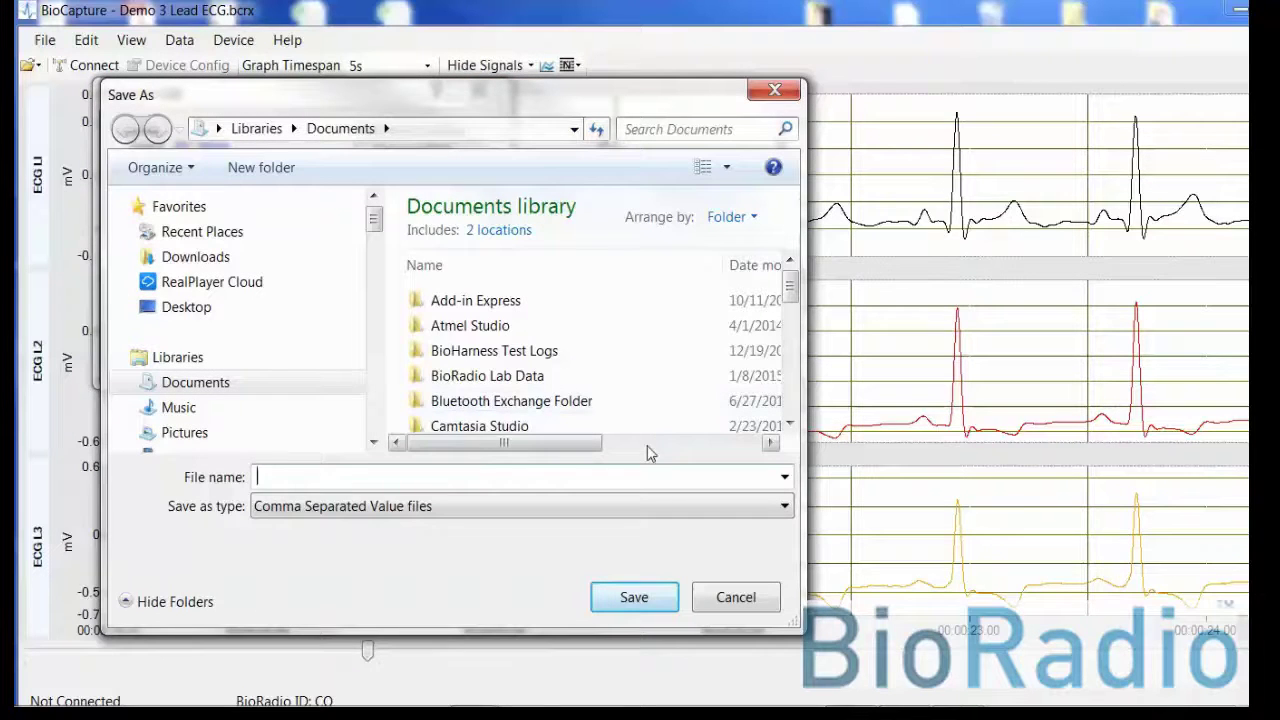
{"action": "type", "text": "Demo 3 "}
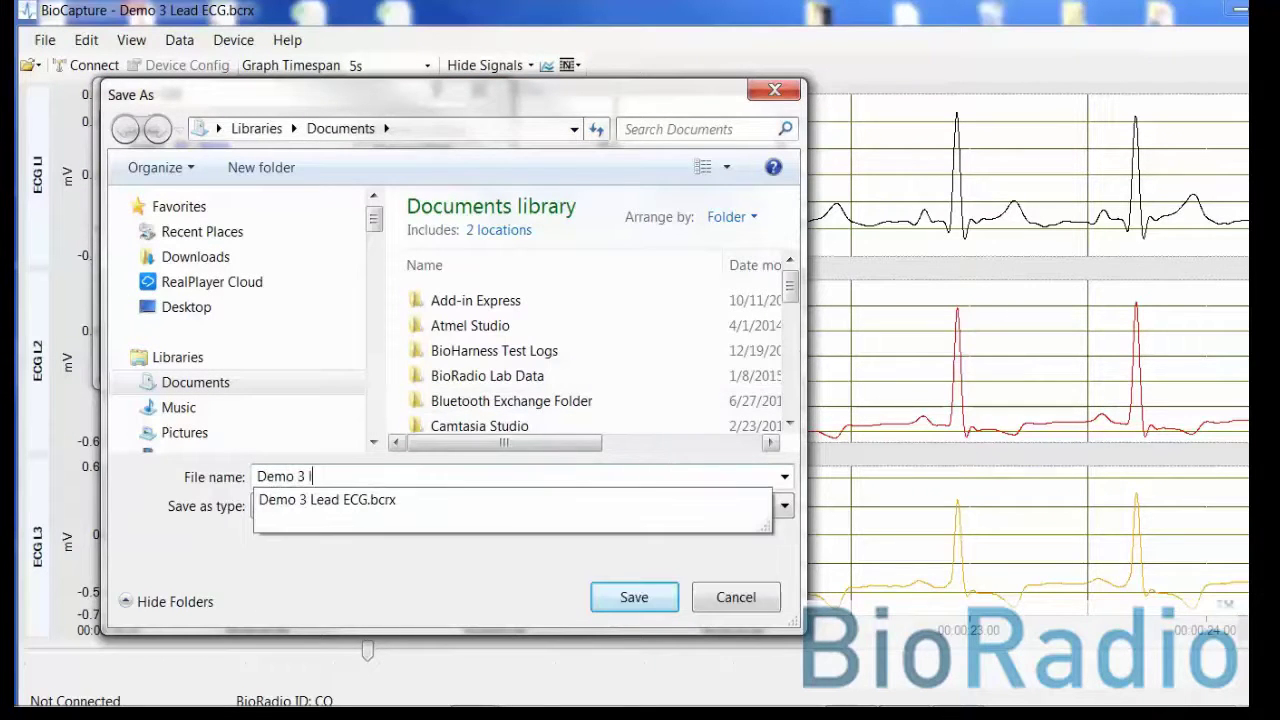
{"action": "type", "text": "lead EC"}
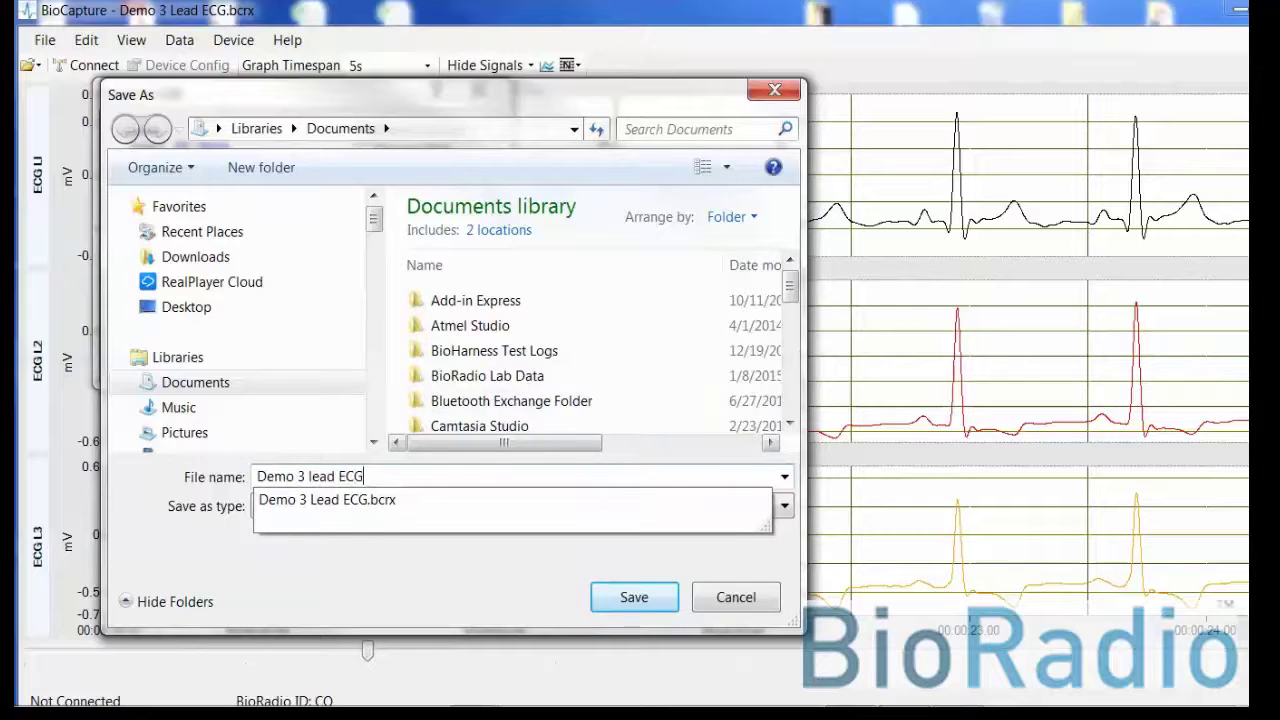
{"action": "type", "text": "G"}
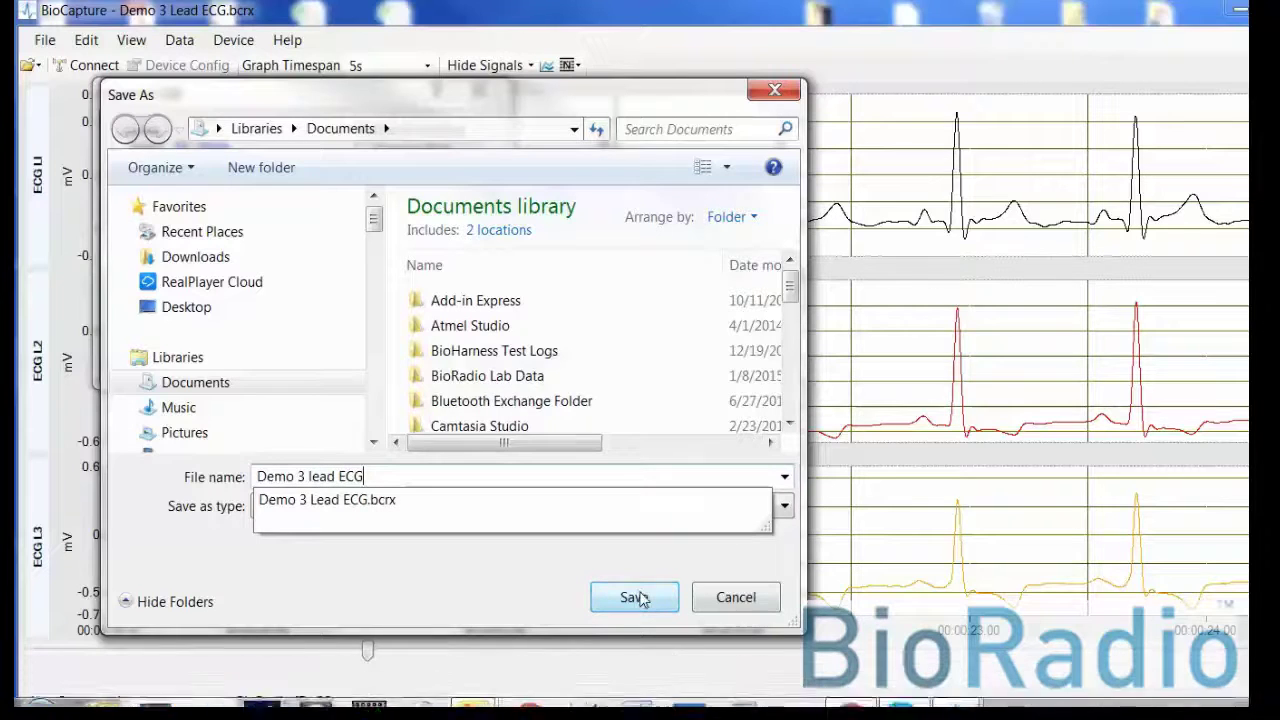
{"action": "left_click", "coordinate": [636, 597]}
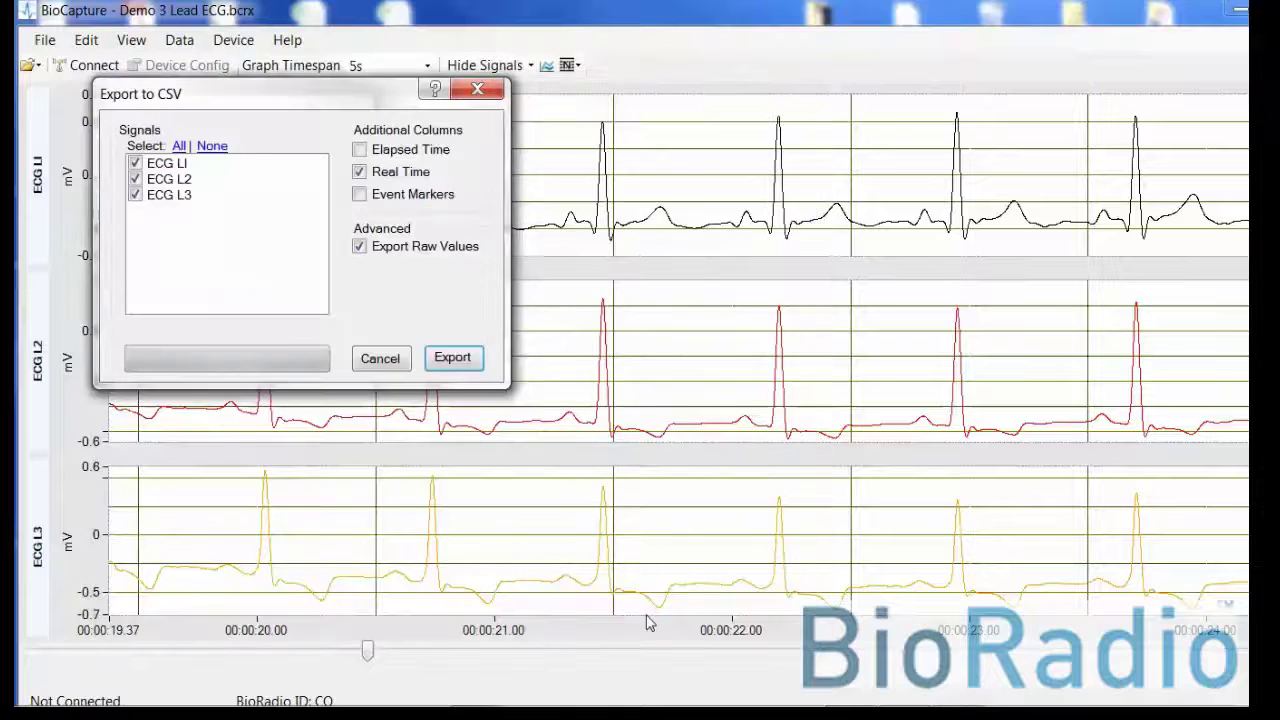
Step: Run the three-lead export and dismiss the Export successful message
{"action": "key", "text": "Return"}
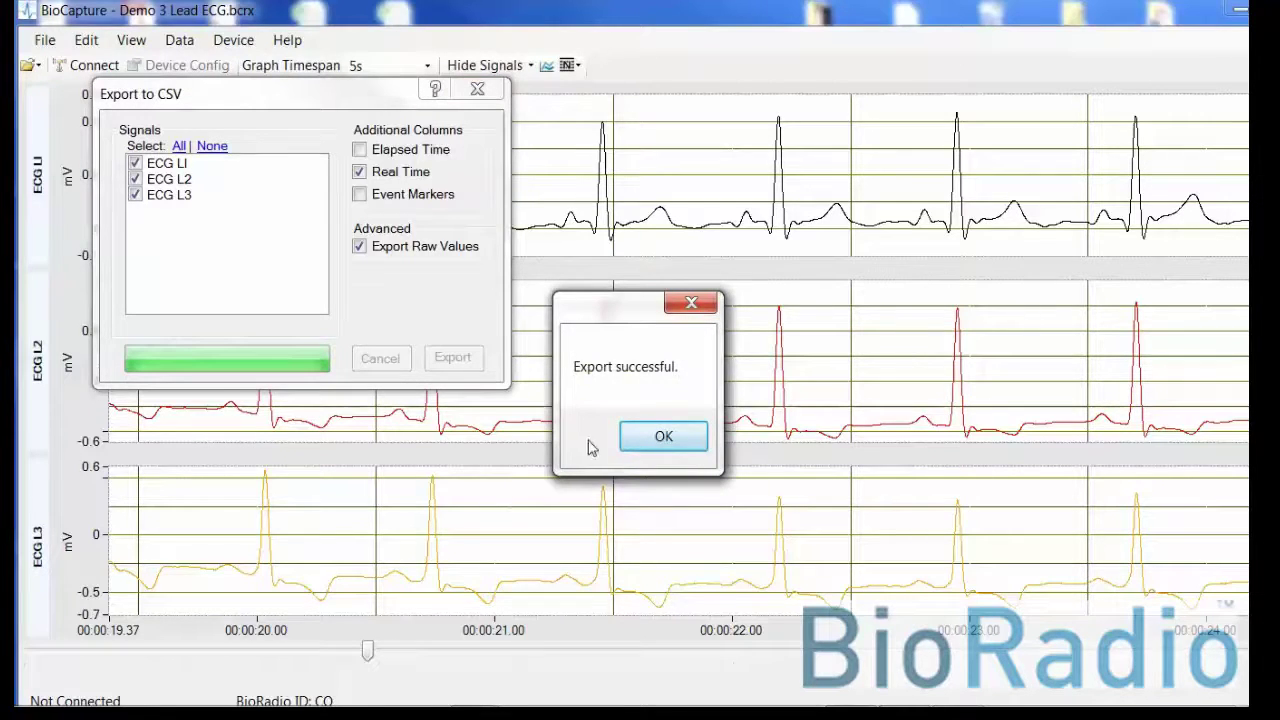
{"action": "left_click", "coordinate": [659, 438]}
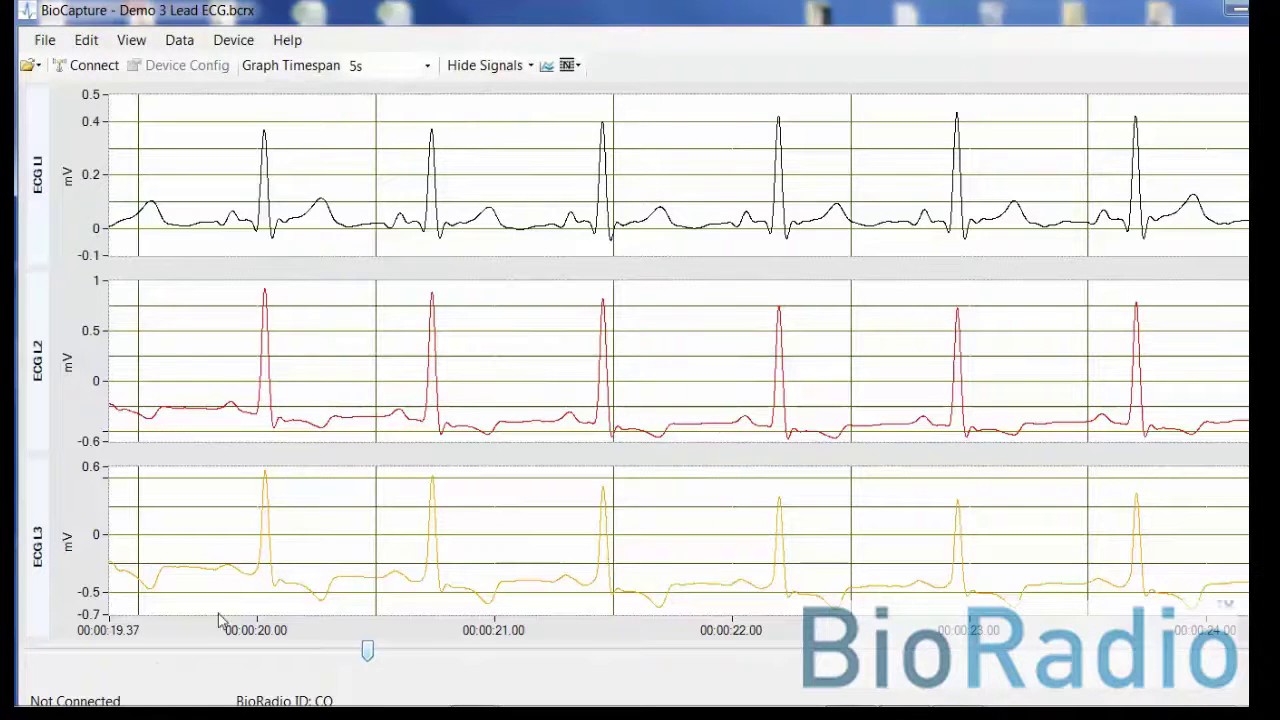
Step: Open a Windows Explorer window from the taskbar
{"action": "mouse_move", "coordinate": [40, 710]}
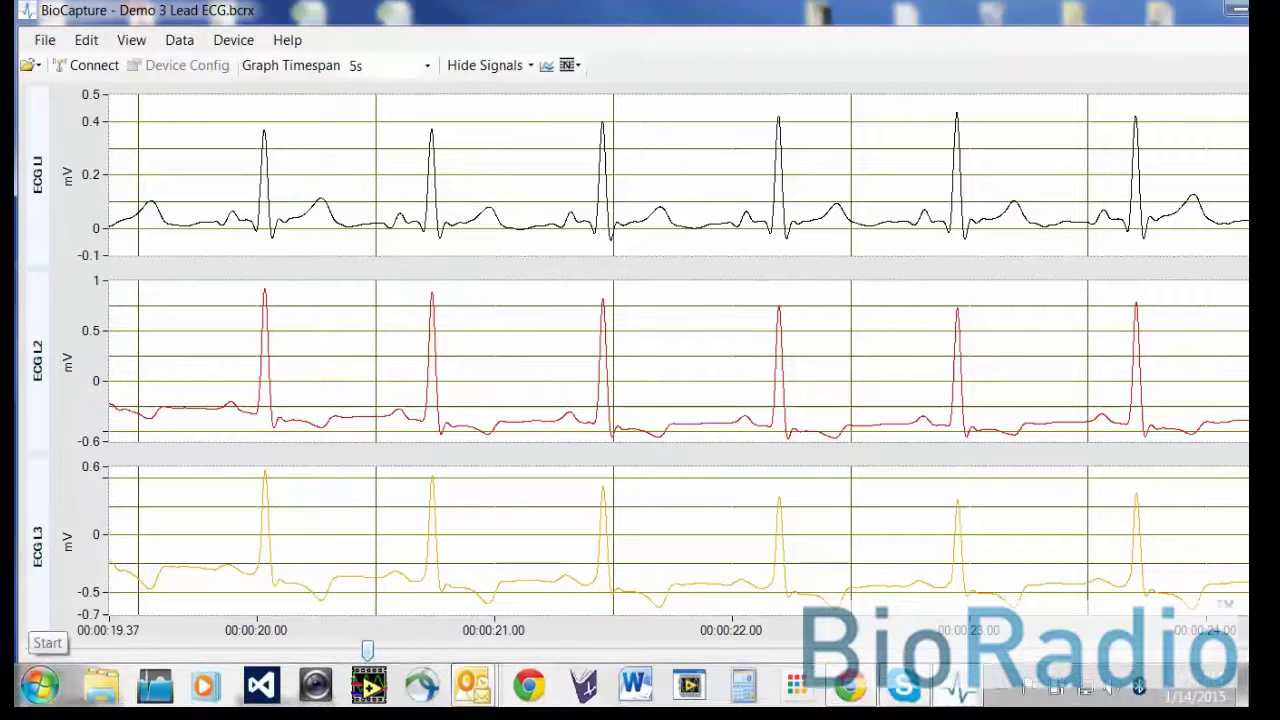
{"action": "left_click", "coordinate": [997, 692]}
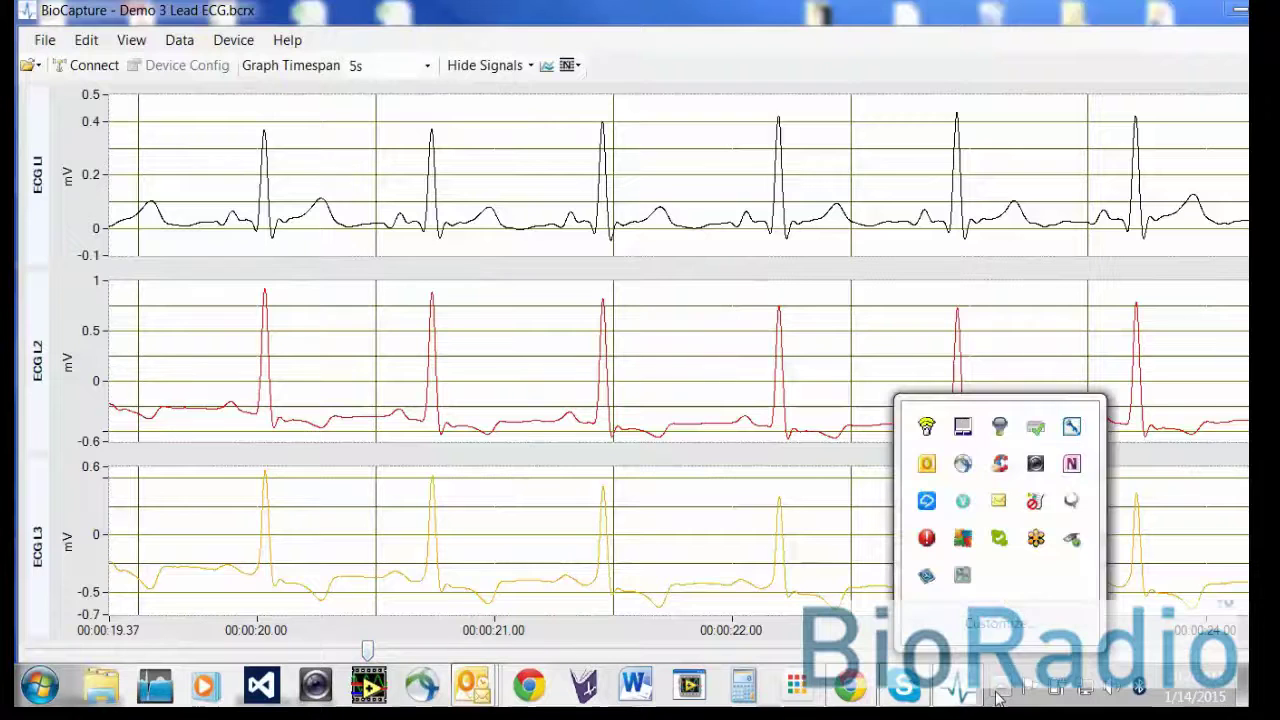
{"action": "left_click", "coordinate": [40, 685]}
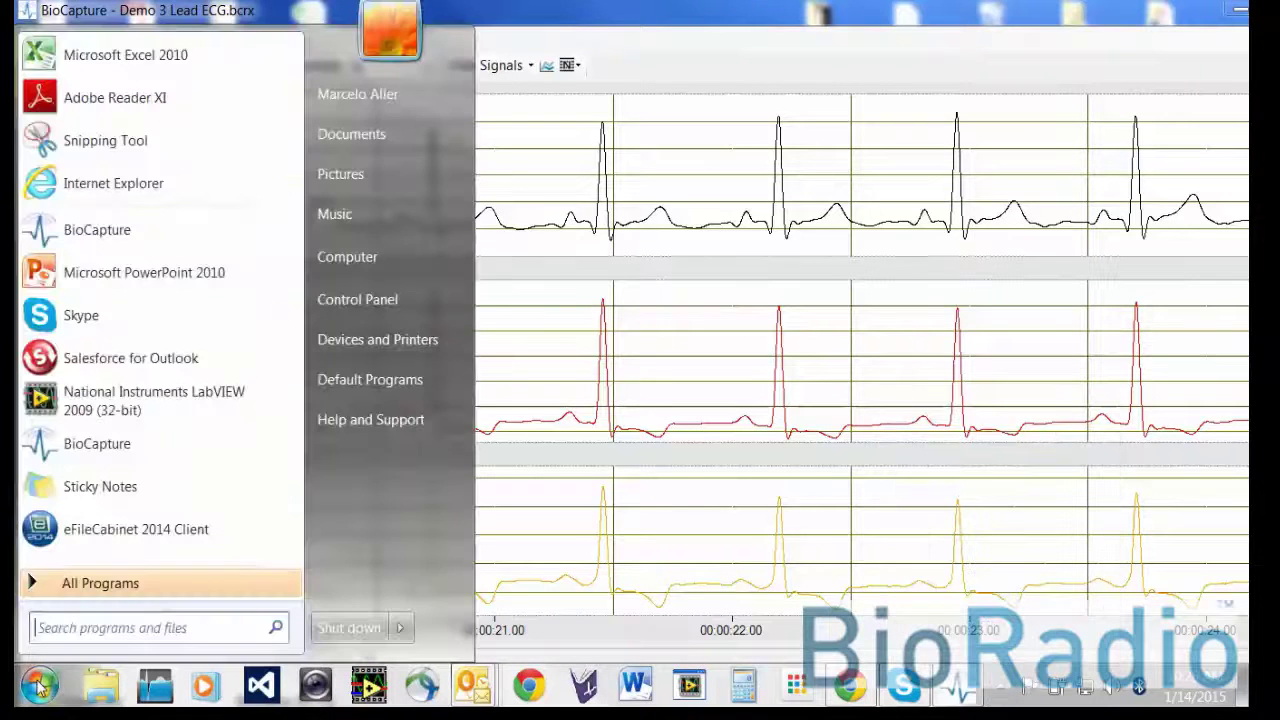
{"action": "key", "text": "Escape"}
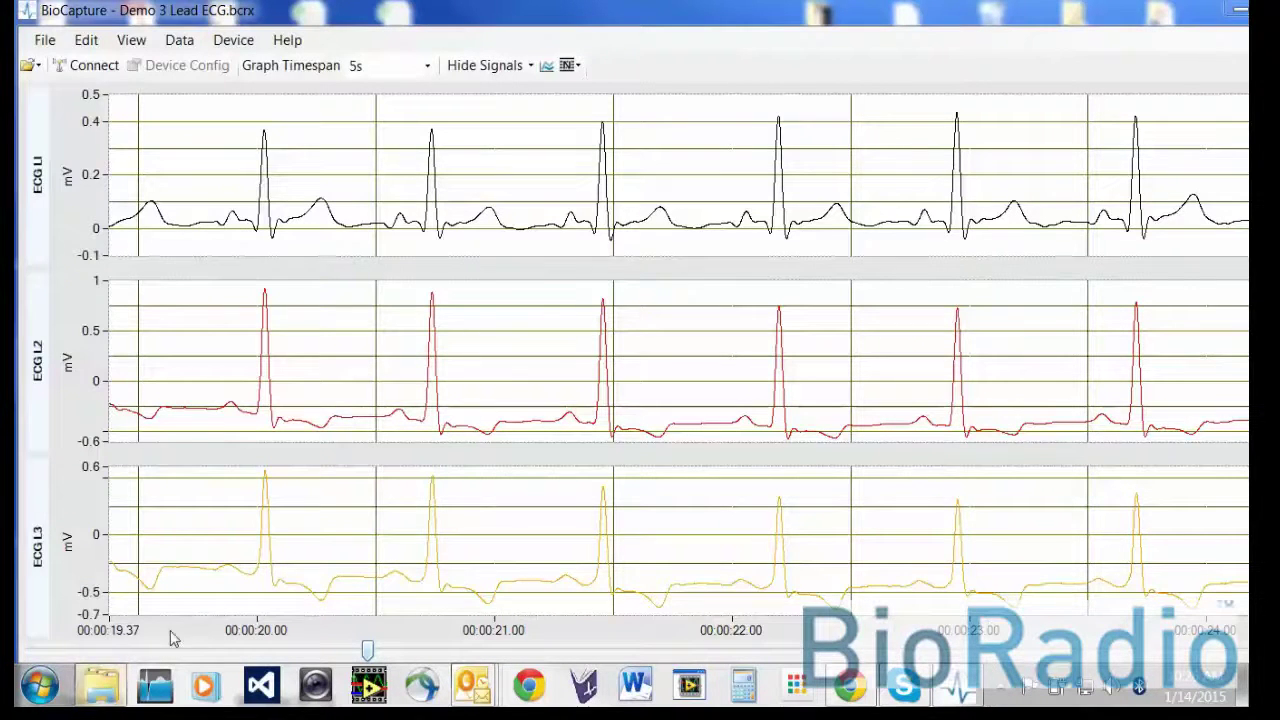
{"action": "left_click", "coordinate": [157, 684]}
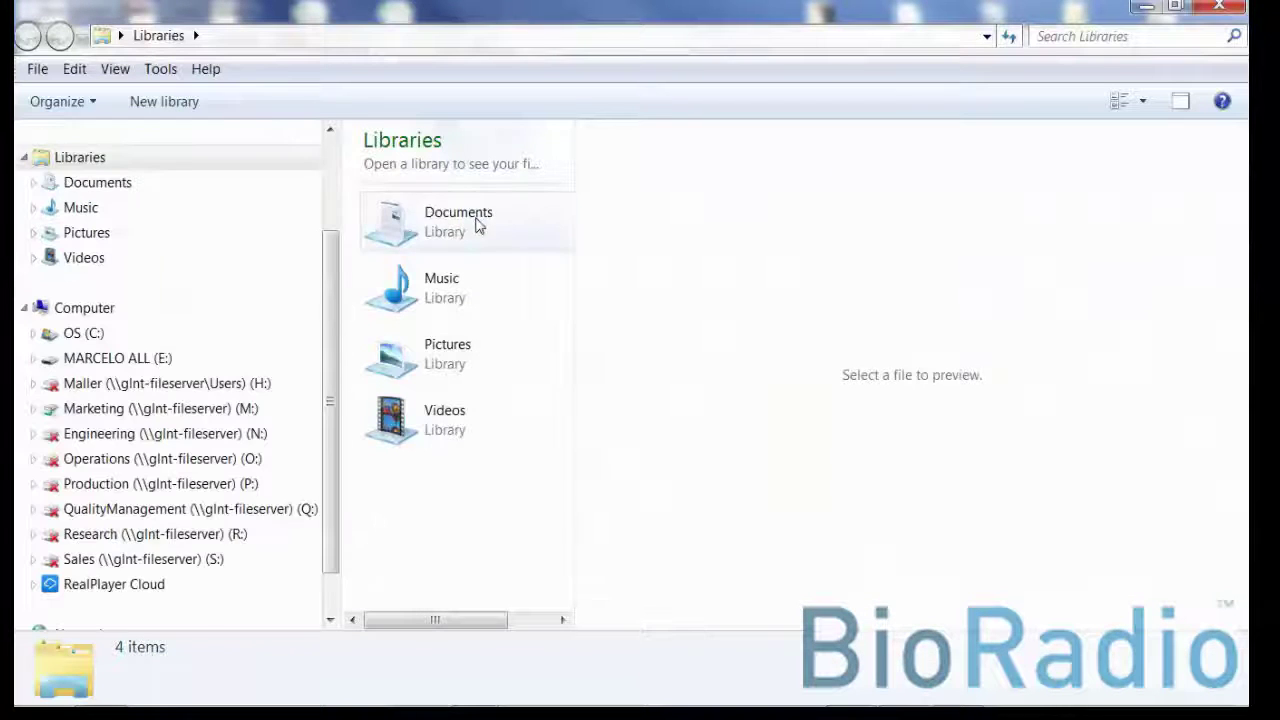
Step: In the Documents library, select the exported Demo 3 lead ECG CSV file (6.19 MB)
{"action": "left_click", "coordinate": [476, 224]}
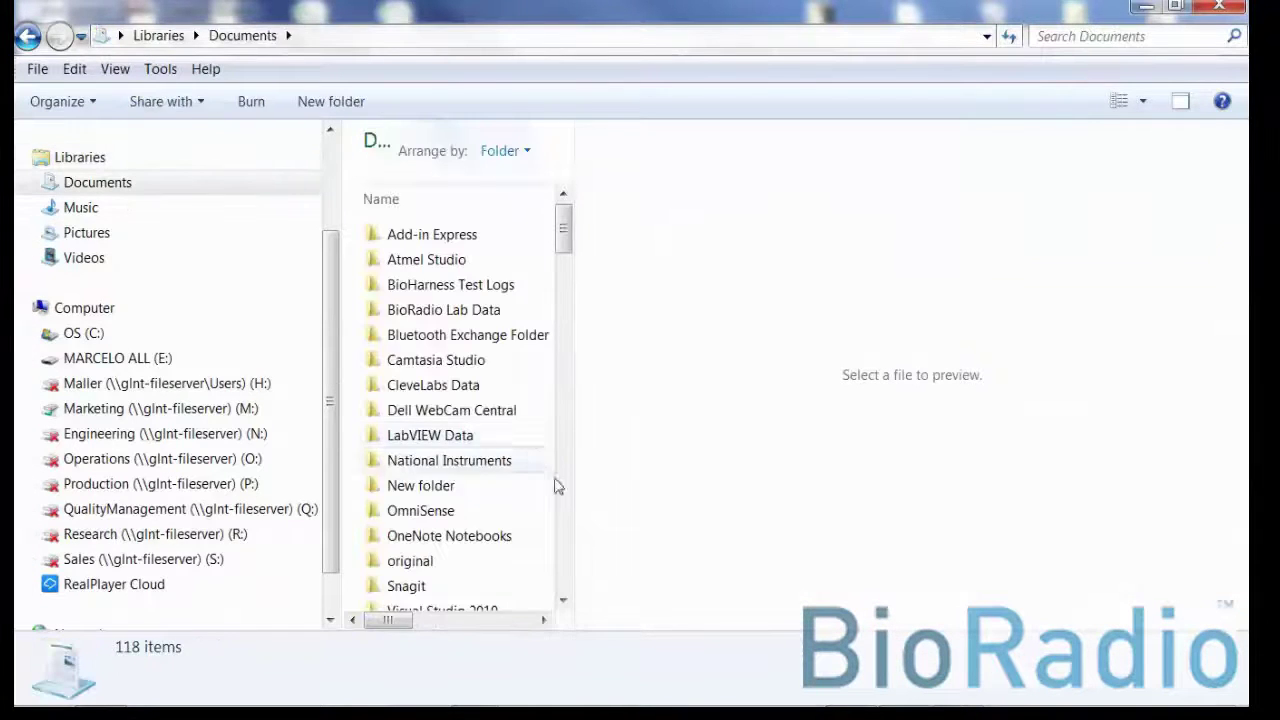
{"action": "scroll", "coordinate": [560, 507], "scroll_direction": "down", "scroll_amount": 5}
{"action": "scroll", "coordinate": [560, 507], "scroll_direction": "down", "scroll_amount": 15}
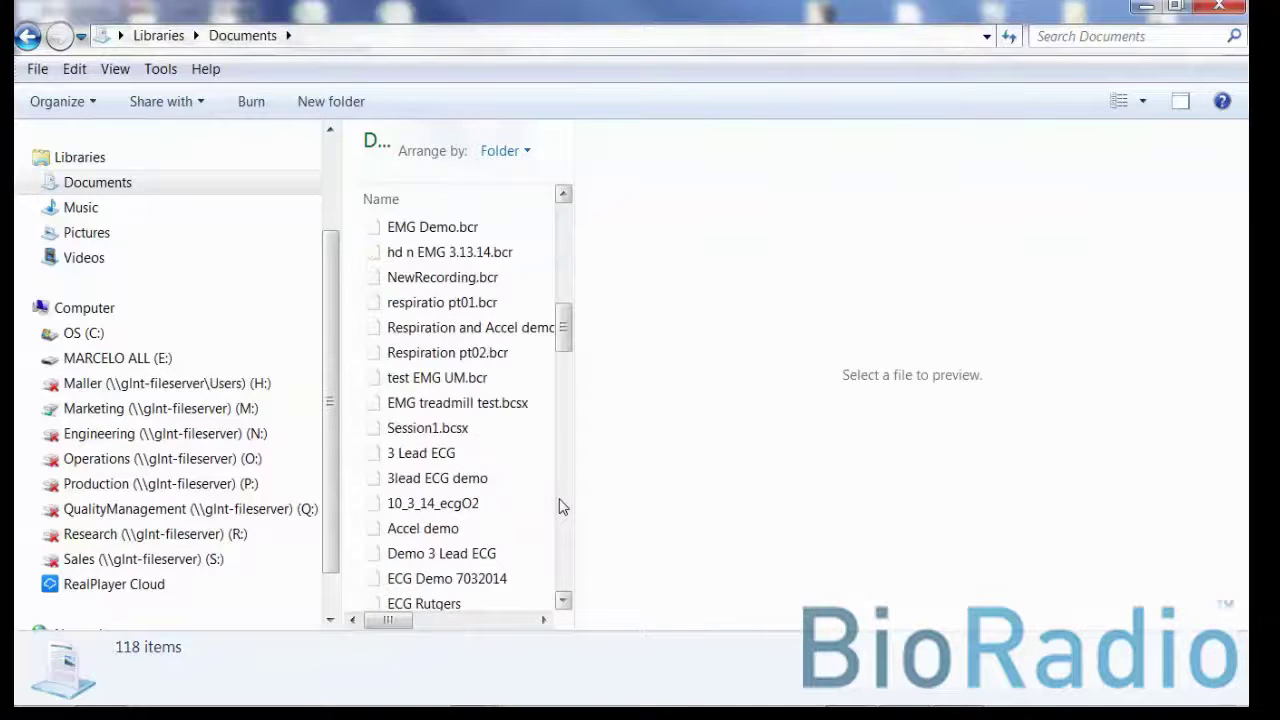
{"action": "left_click", "coordinate": [563, 601]}
{"action": "left_click", "coordinate": [563, 601]}
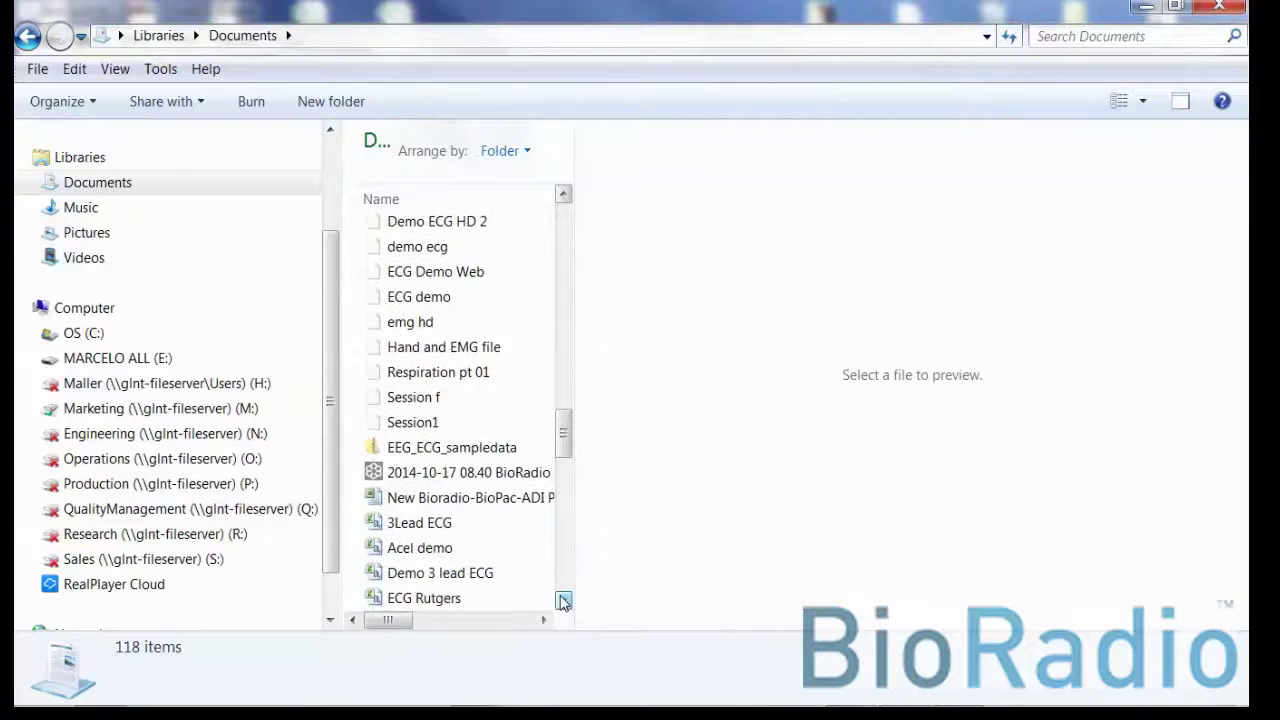
{"action": "left_click", "coordinate": [476, 585]}
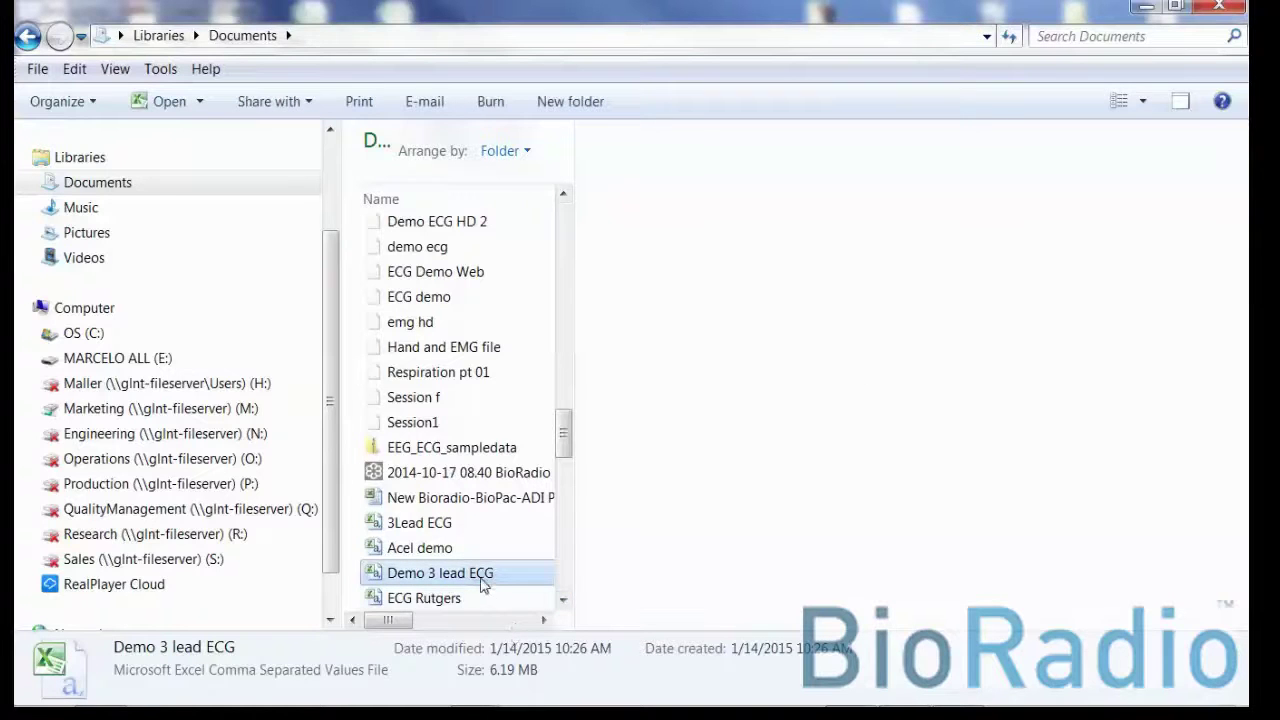